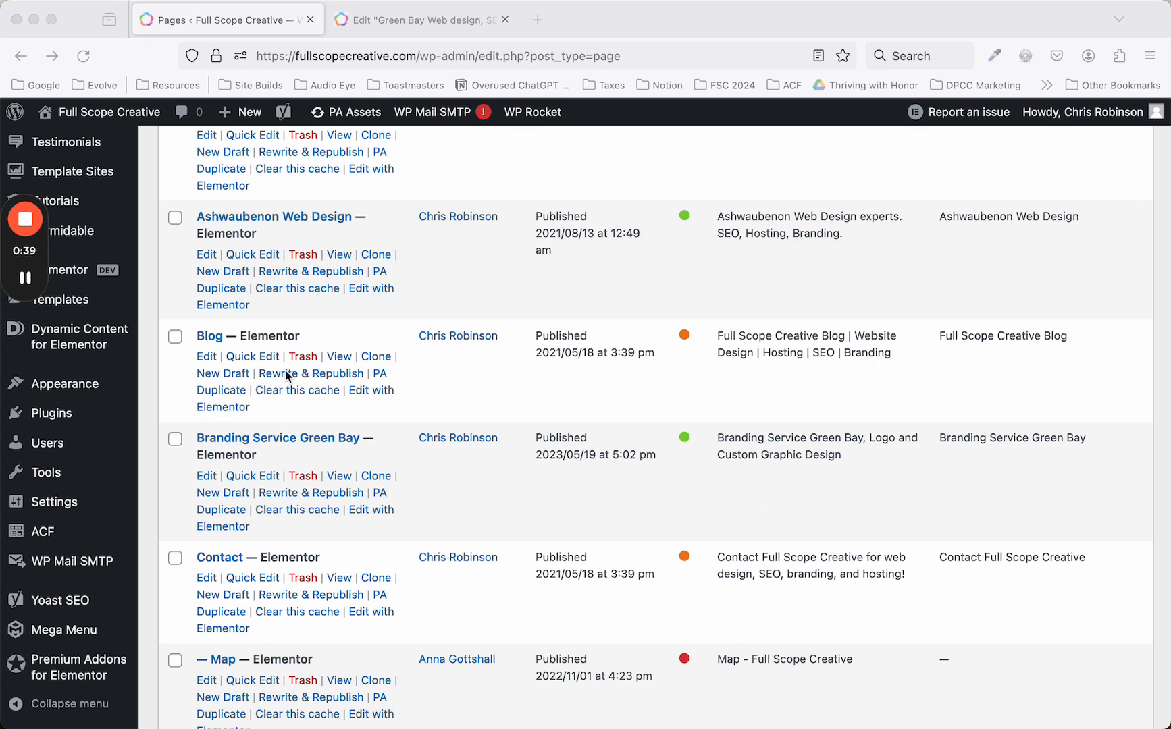
# Open the Blog page for editing and go to its Yoast SEO title and meta description.
pyautogui.click(208, 359)
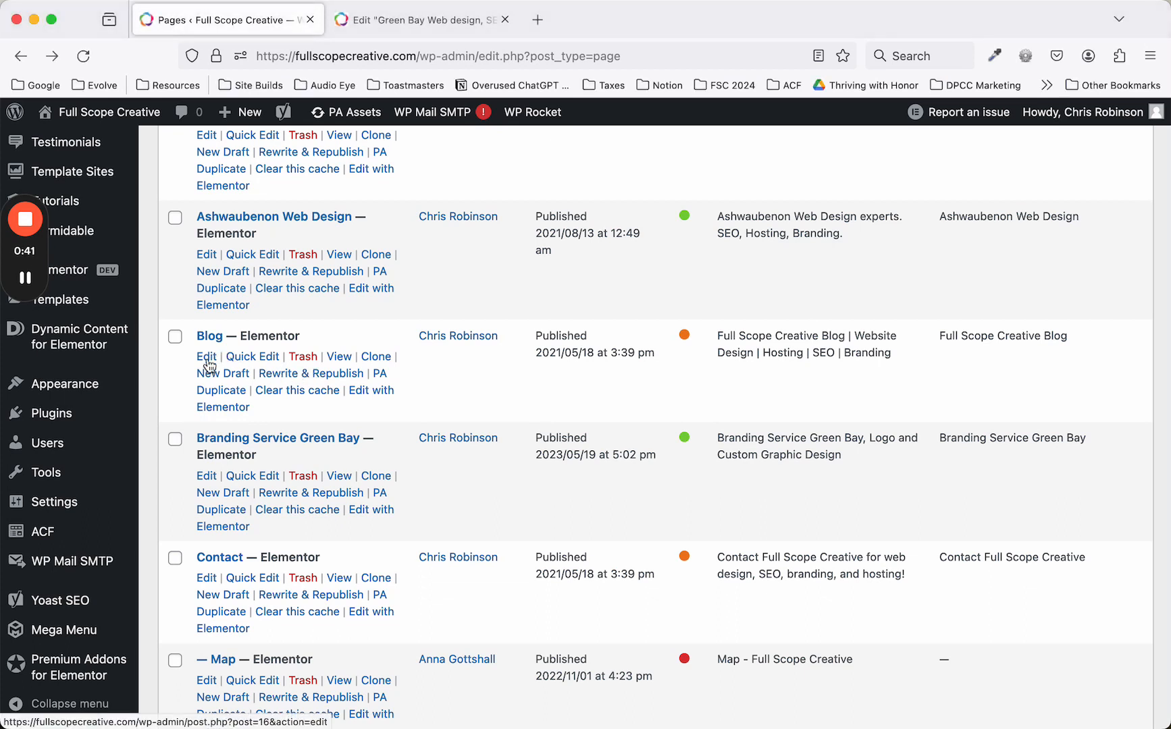
pyautogui.click(209, 363)
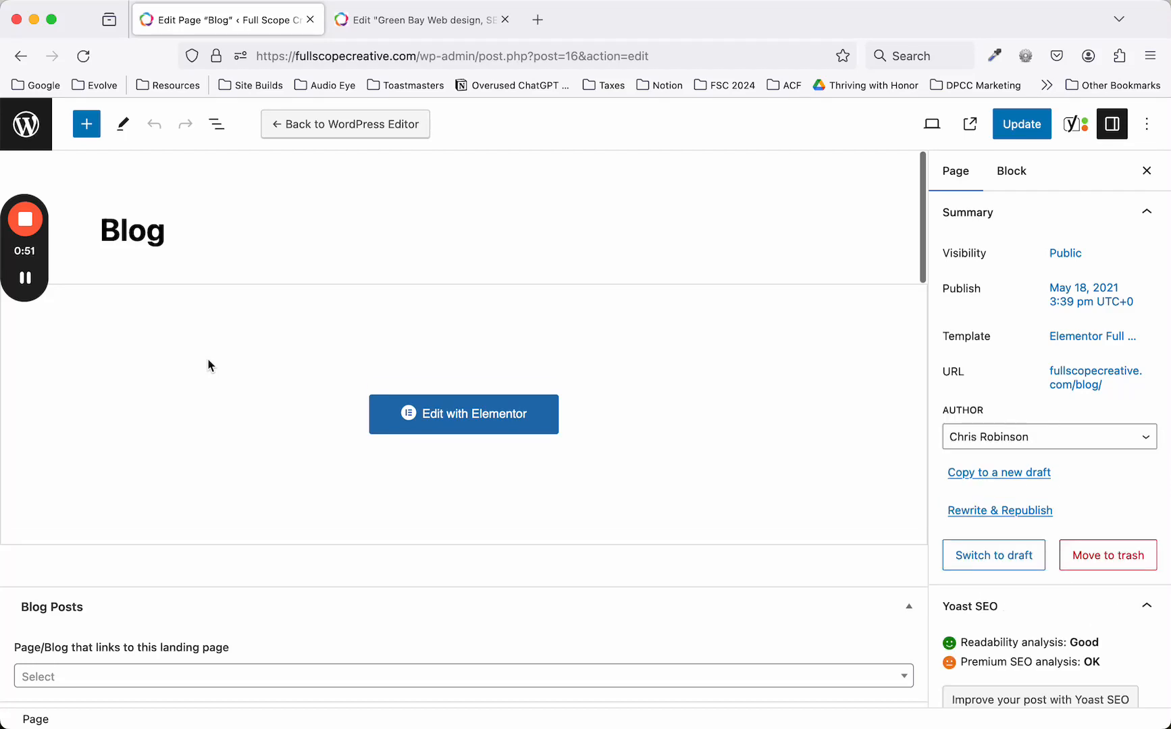
pyautogui.scroll(-5, 208, 365)
pyautogui.scroll(-3, 208, 365)
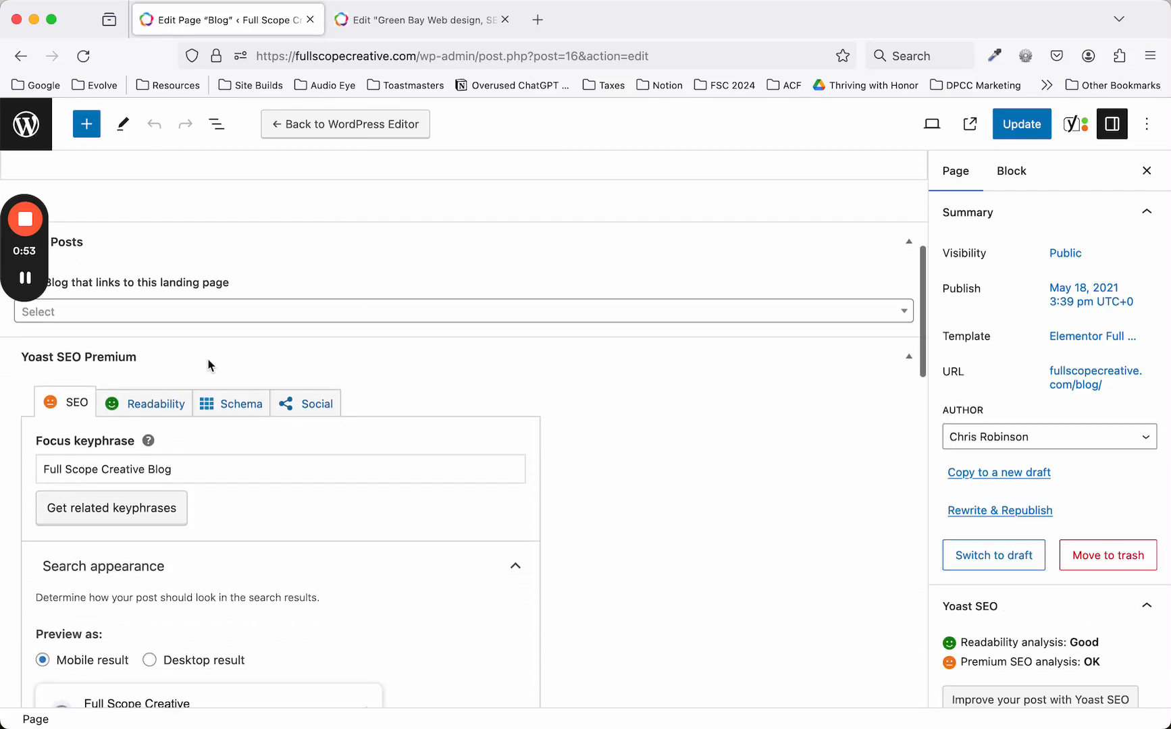
pyautogui.scroll(-5, 208, 366)
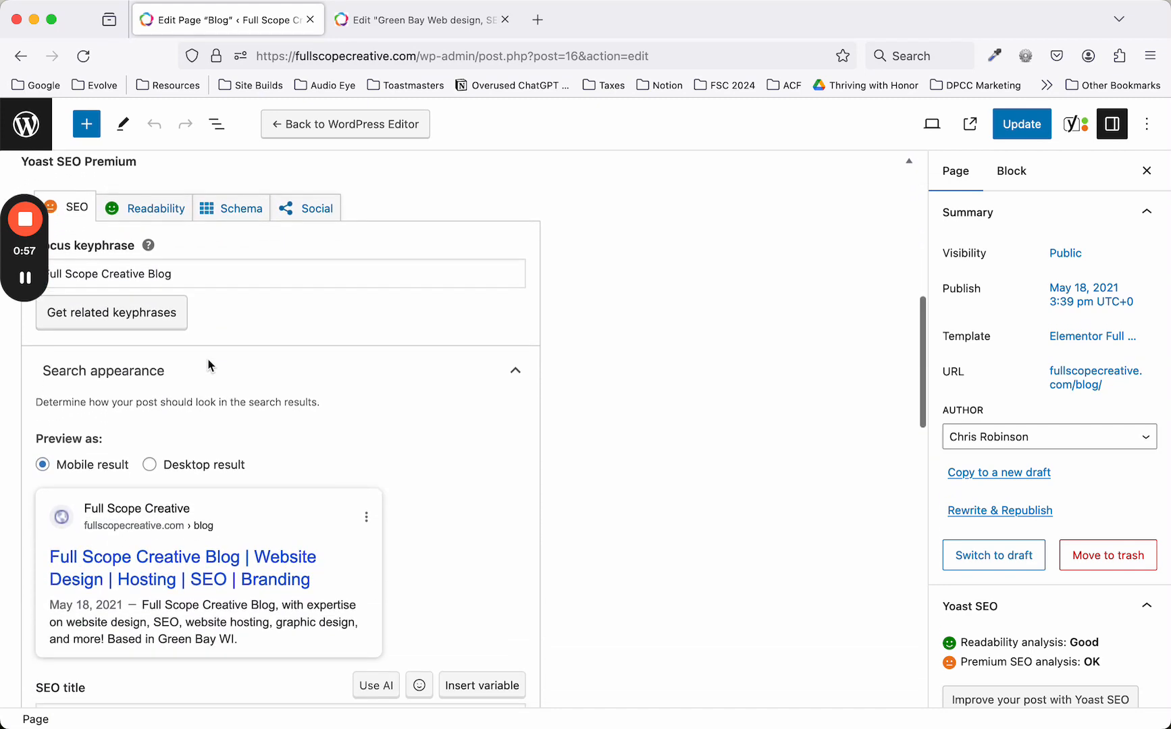
pyautogui.scroll(-4, 208, 365)
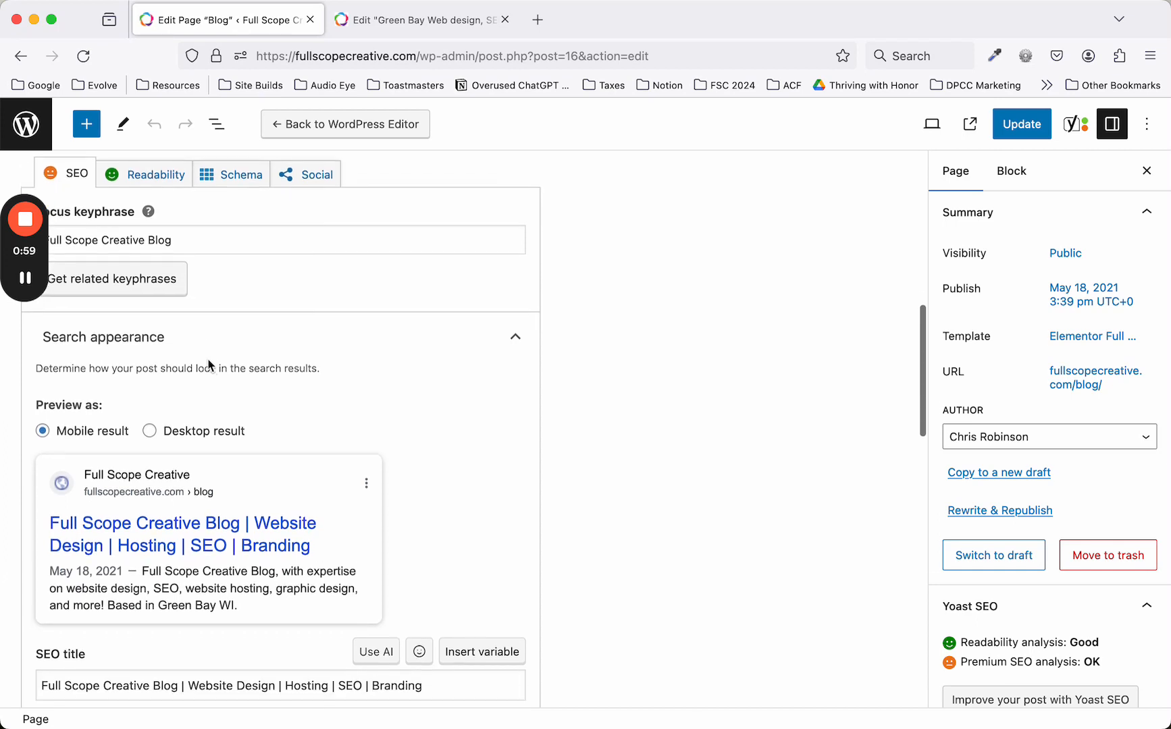
pyautogui.scroll(-1, 208, 365)
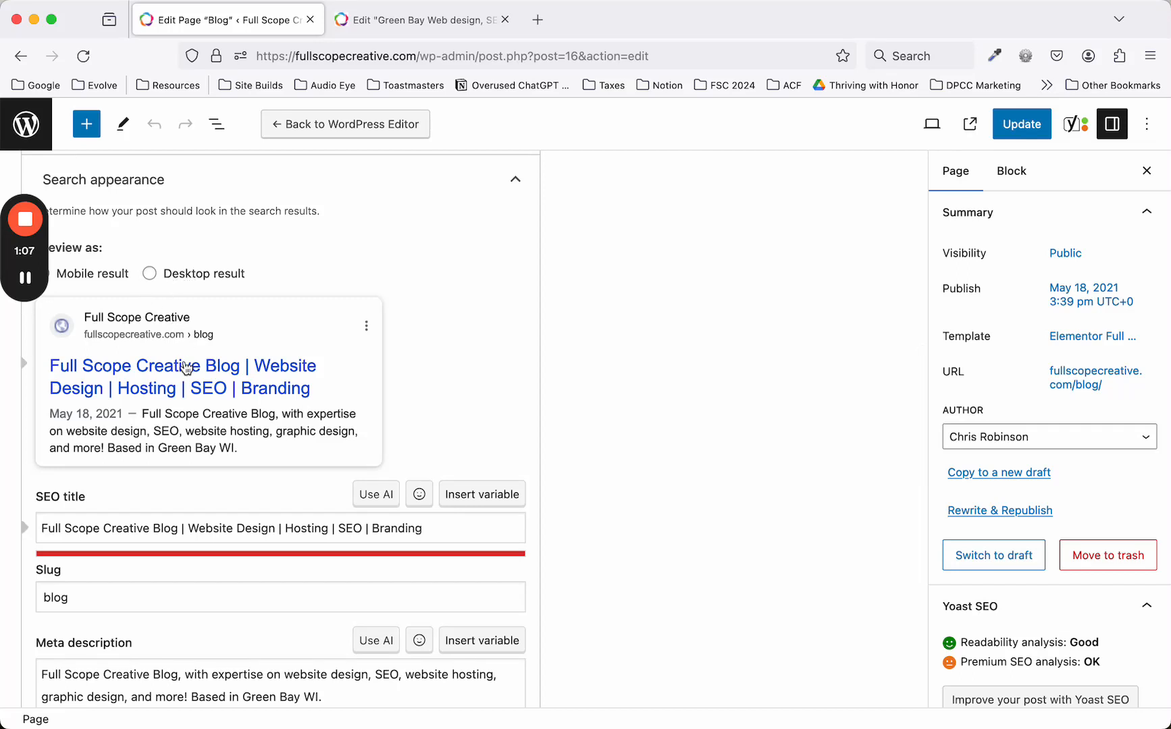
pyautogui.scroll(-1, 156, 339)
pyautogui.scroll(-2, 156, 339)
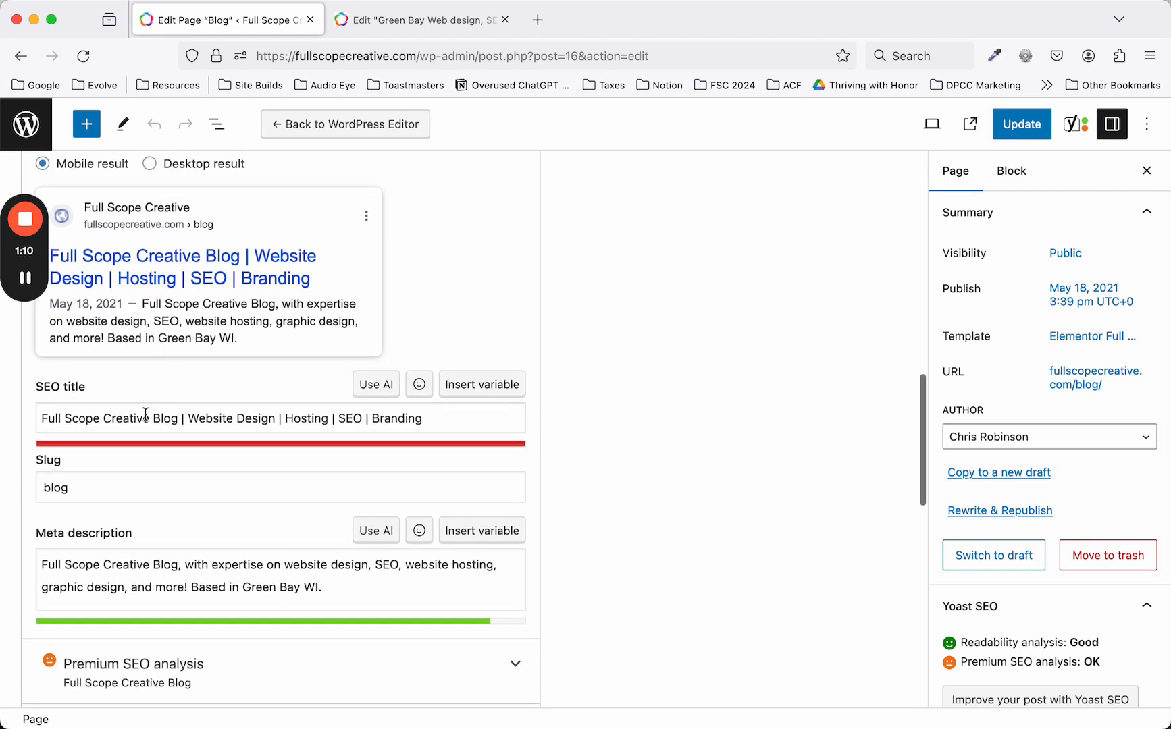
# Replace "Full Scope Creative" at the start of the SEO title with "Website Design Green Bay".
pyautogui.tripleClick(146, 413)
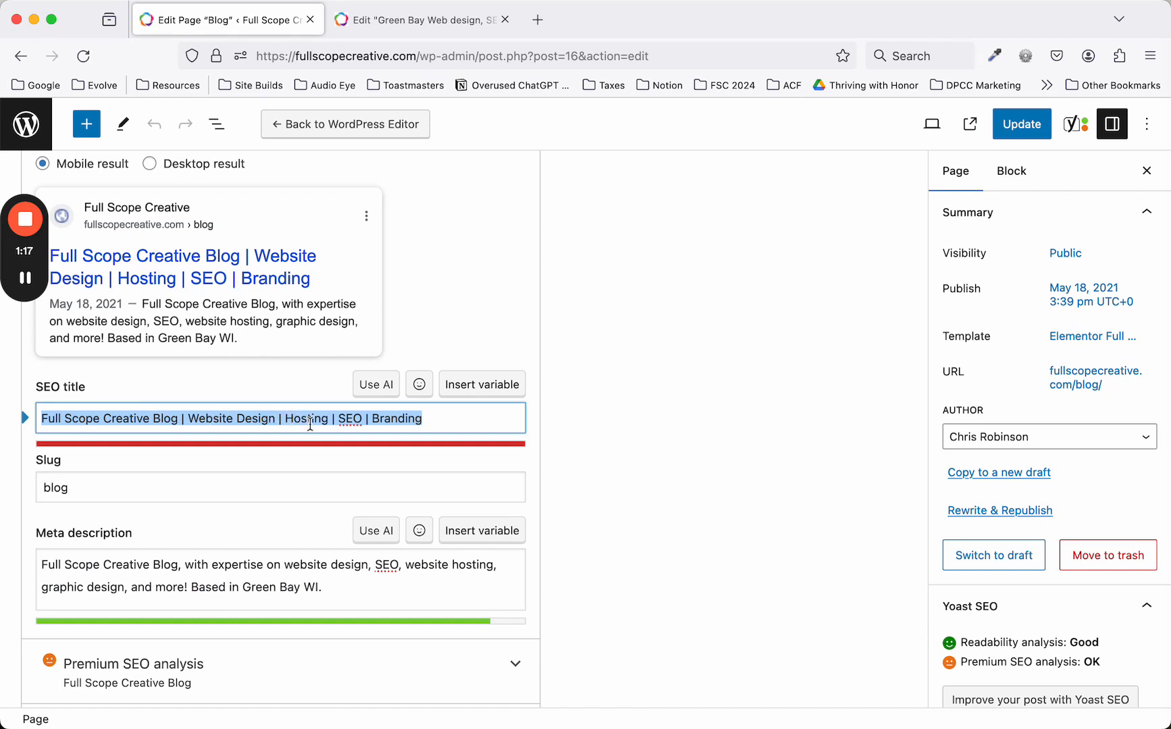
pyautogui.click(310, 424)
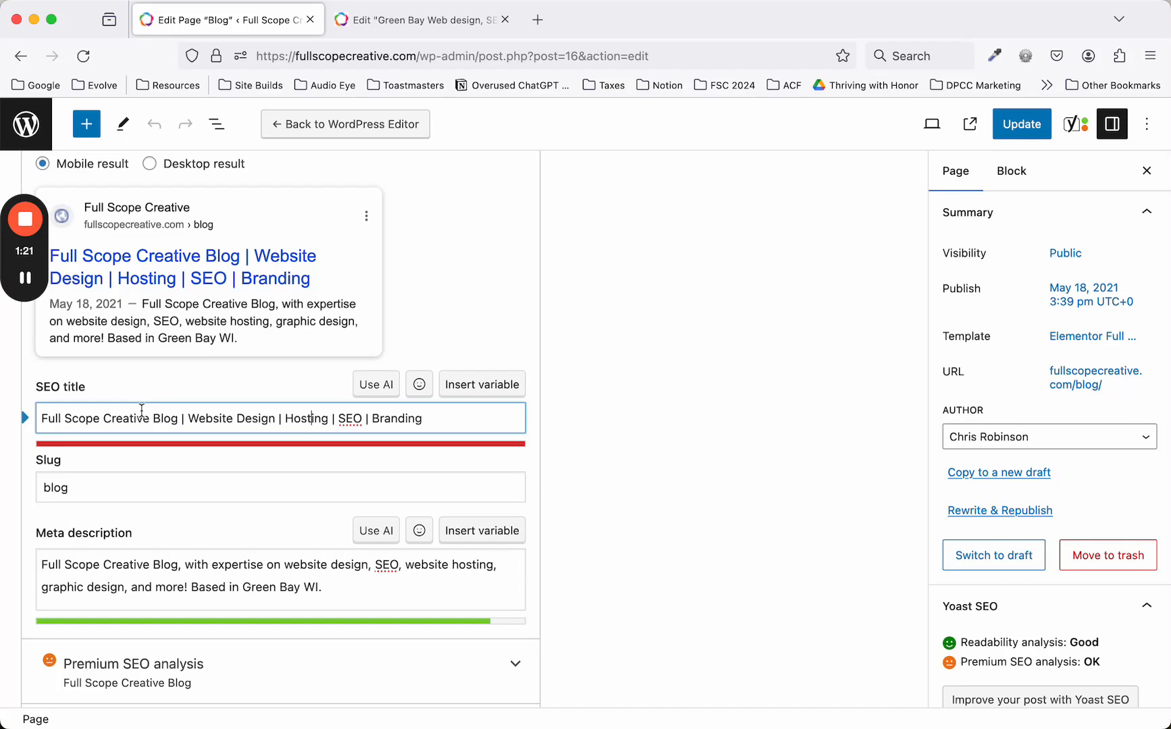
pyautogui.click(142, 412)
pyautogui.moveTo(150, 418); pyautogui.dragTo(41, 413)
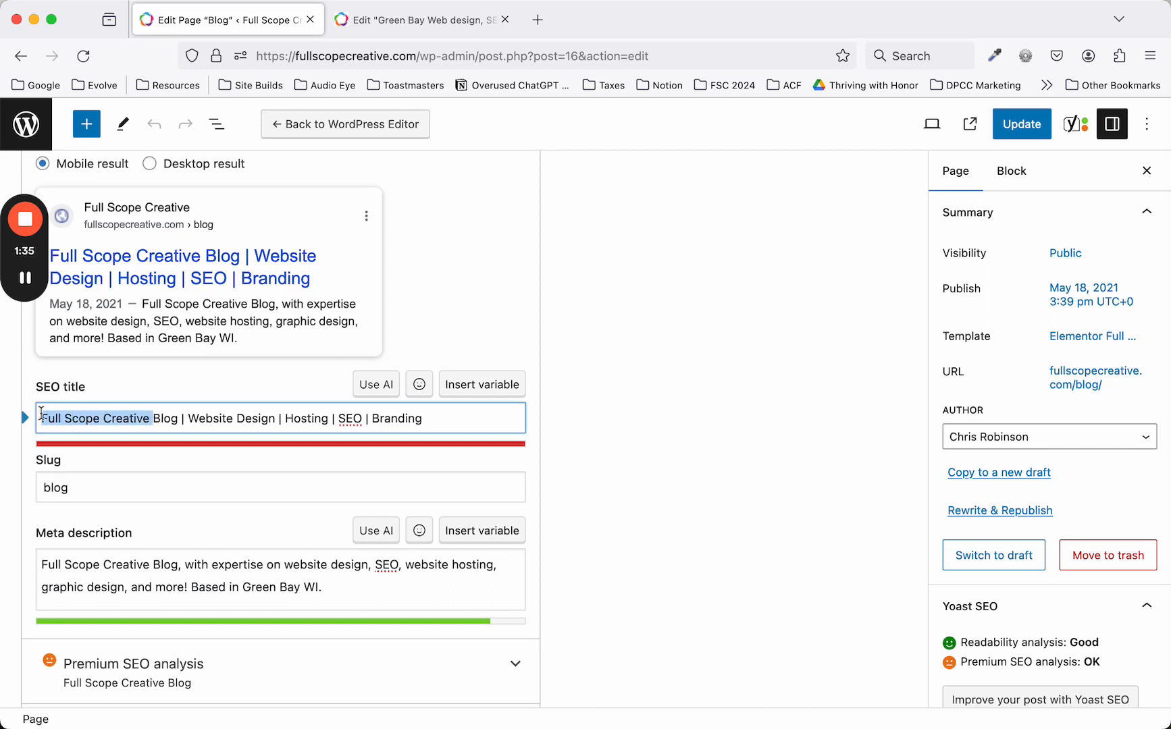
pyautogui.write('Website Des')
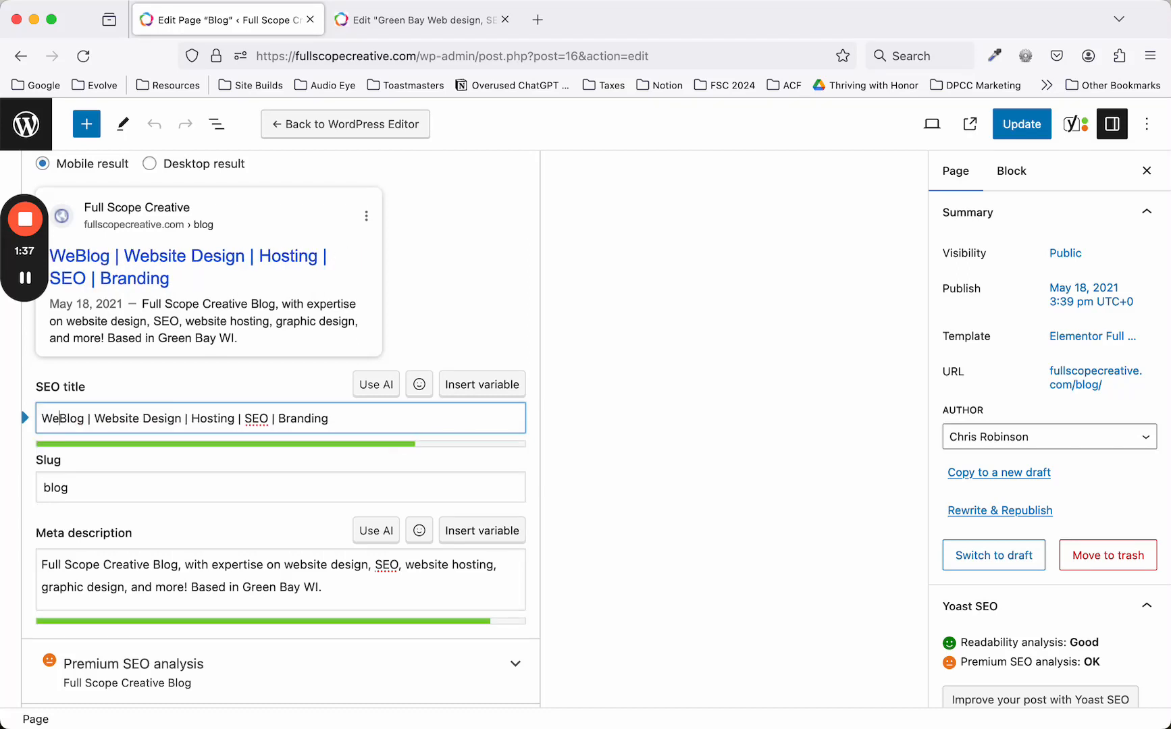
pyautogui.write('ign Green Bay')
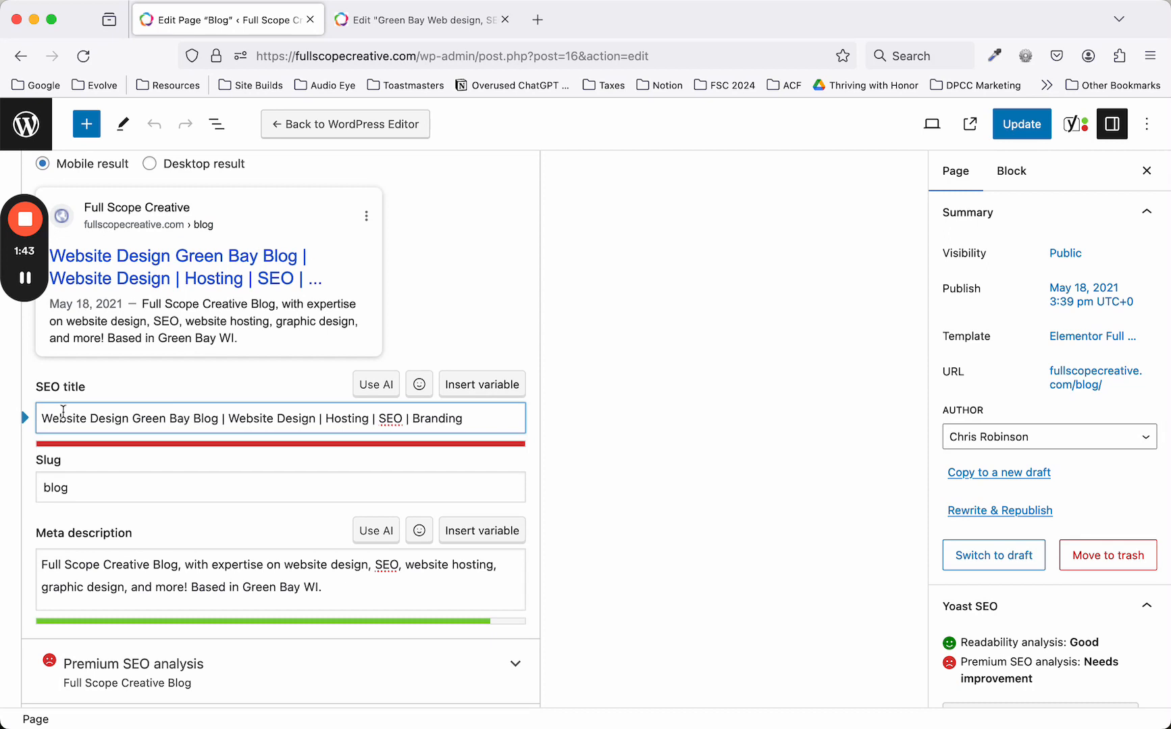
# Replace the vertical bar after "Blog" in the SEO title with ", and".
pyautogui.click(227, 418)
pyautogui.press('BackSpace')
pyautogui.press('BackSpace')
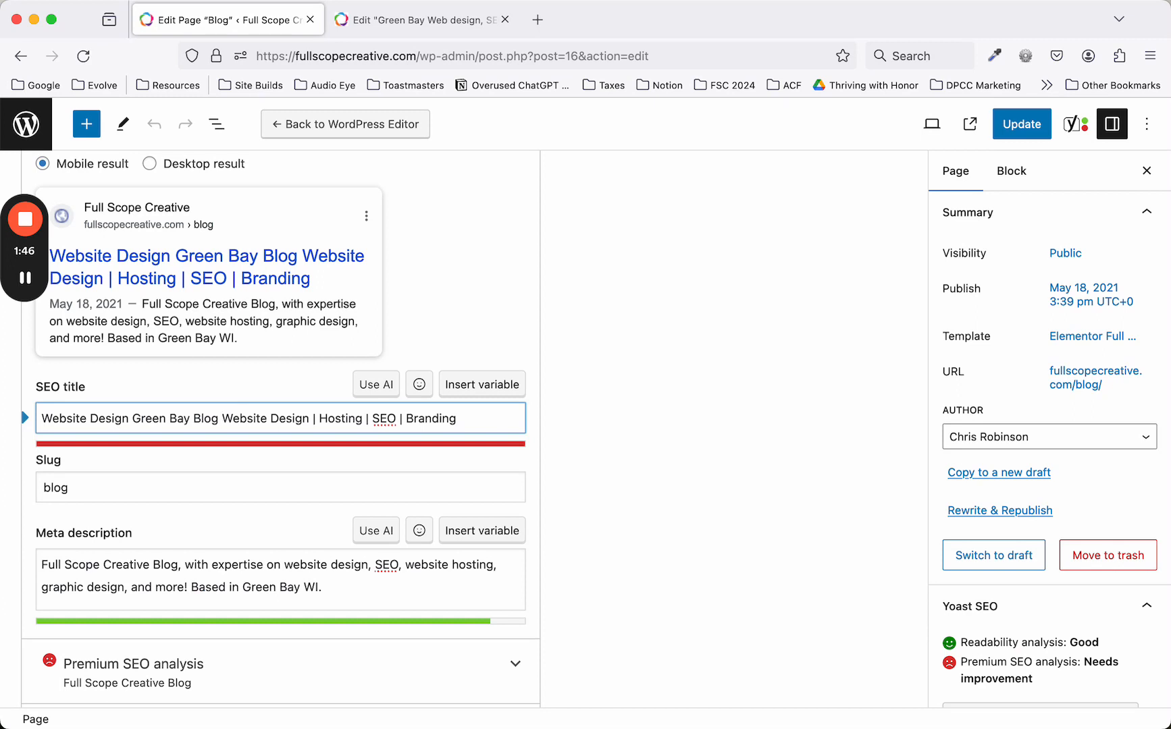
pyautogui.write(', and')
# Delete the second "Website Design" and the vertical bar following it from the SEO title.
pyautogui.hotkey('shift', 'Right')
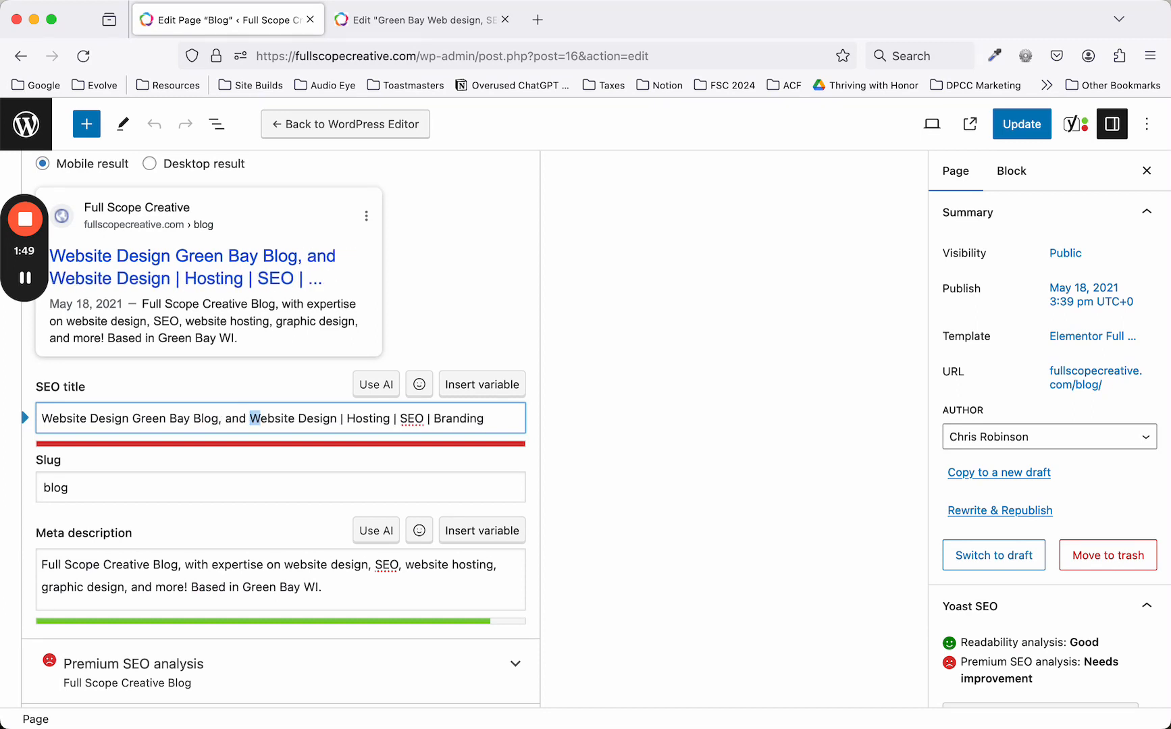
pyautogui.hotkey('shift', 'Right')
pyautogui.hotkey('shift', 'Right')
pyautogui.hotkey('shift', 'Right')
pyautogui.hotkey('shift', 'Right')
pyautogui.hotkey('shift', 'Right')
pyautogui.hotkey('shift', 'Right')
pyautogui.hotkey('shift', 'Right')
pyautogui.hotkey('shift', 'Right')
pyautogui.hotkey('shift', 'Right')
pyautogui.hotkey('shift', 'Right')
pyautogui.hotkey('shift', 'Right')
pyautogui.hotkey('shift', 'Right')
pyautogui.hotkey('shift', 'Right')
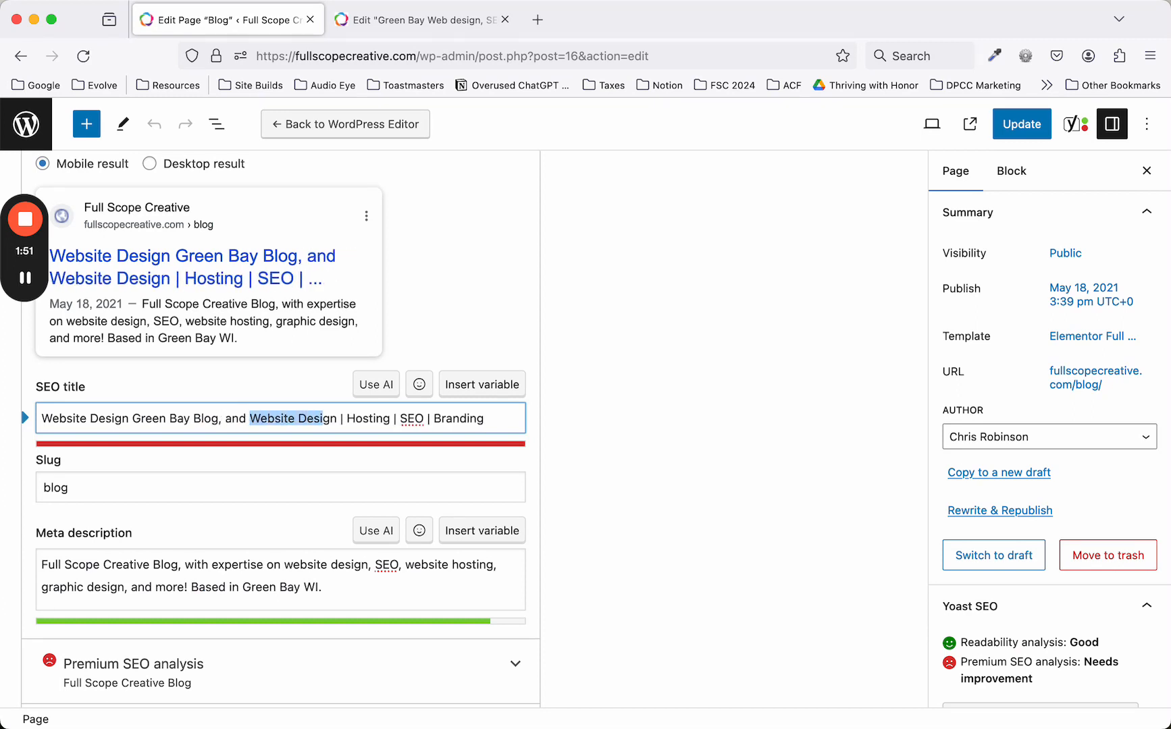
pyautogui.hotkey('shift', 'Right')
pyautogui.hotkey('shift', 'Right')
pyautogui.press('BackSpace')
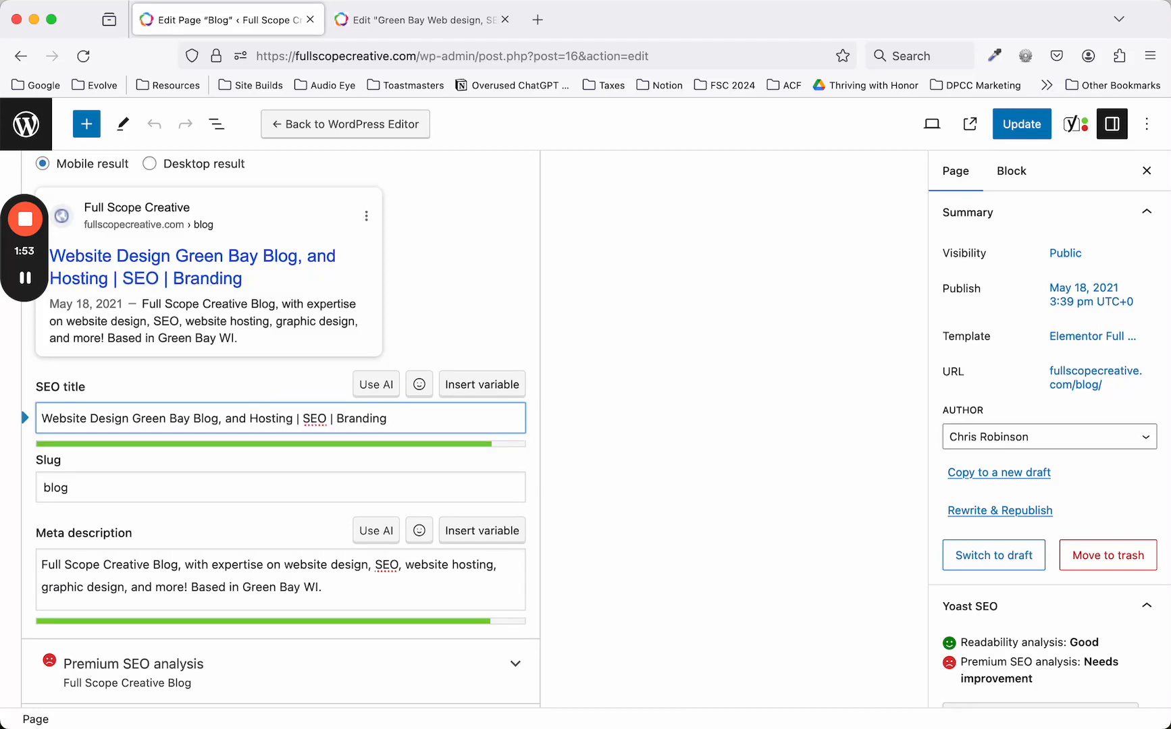
# Replace the remaining vertical bars in the SEO title with commas between Hosting, SEO and Branding.
pyautogui.click(310, 420)
pyautogui.press('BackSpace')
pyautogui.press('BackSpace')
pyautogui.press('BackSpace')
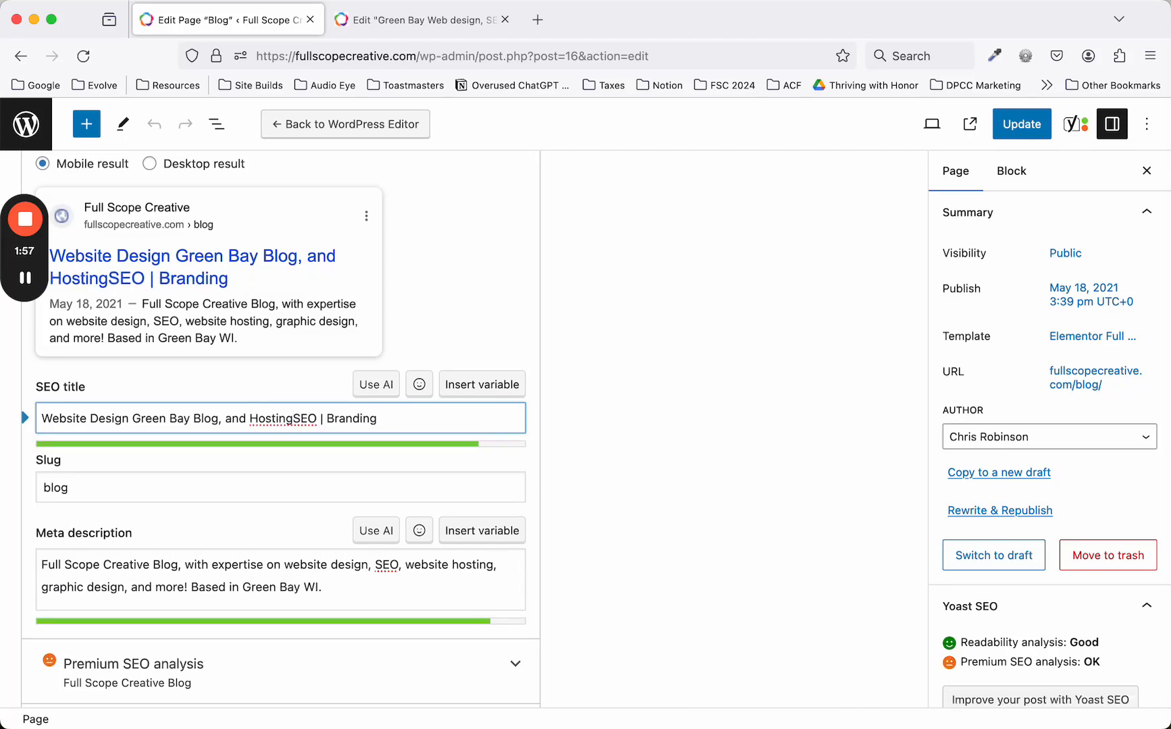
pyautogui.write(',')
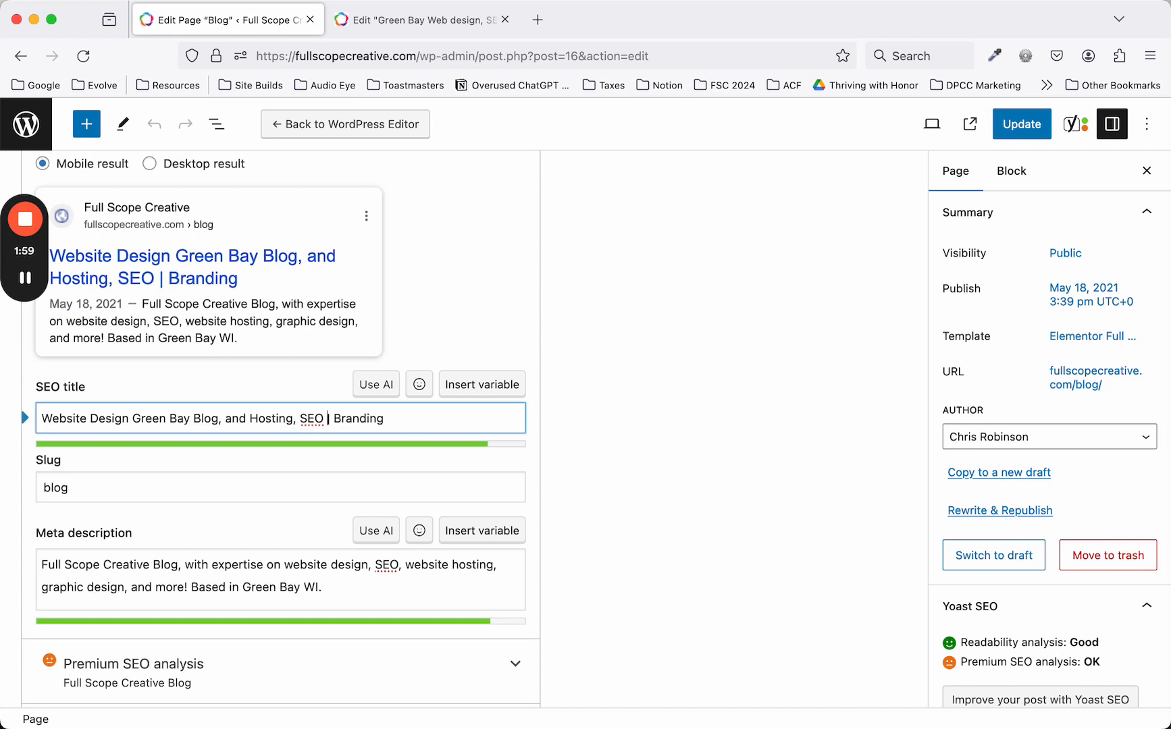
pyautogui.press('Delete')
pyautogui.press('Delete')
pyautogui.write(', Branding')
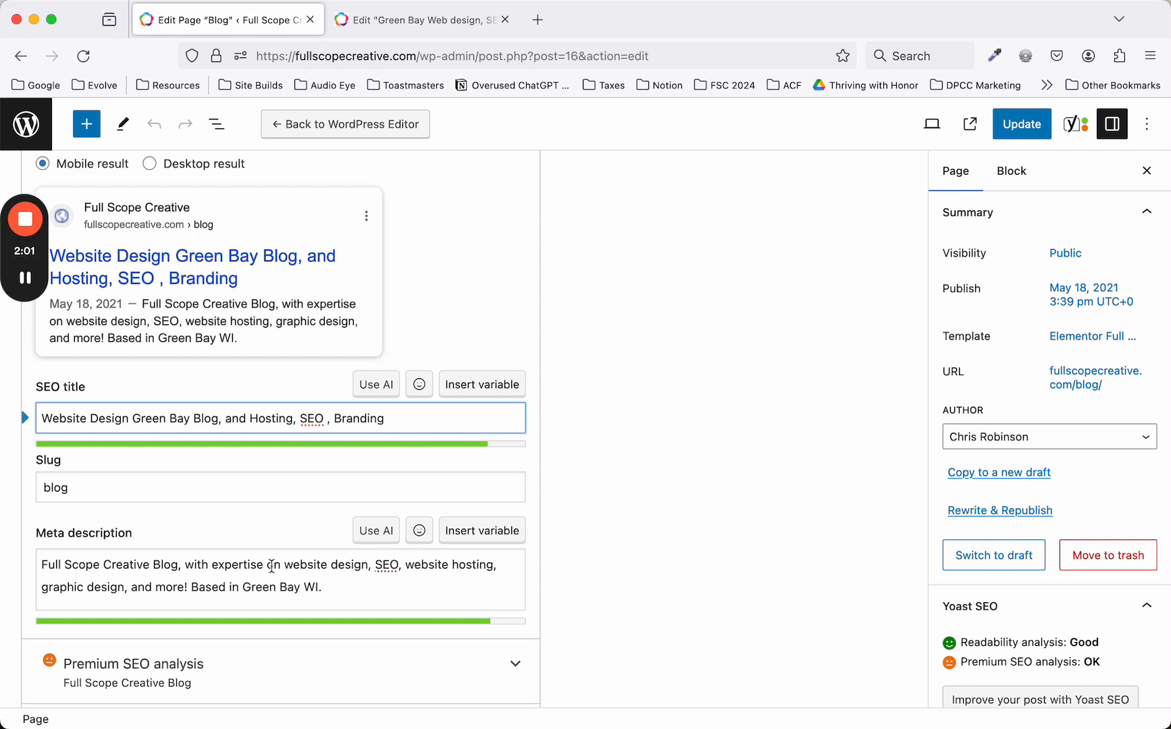
# Append "and more!" to the SEO title and remove the "and" before "Hosting".
pyautogui.write(' and ')
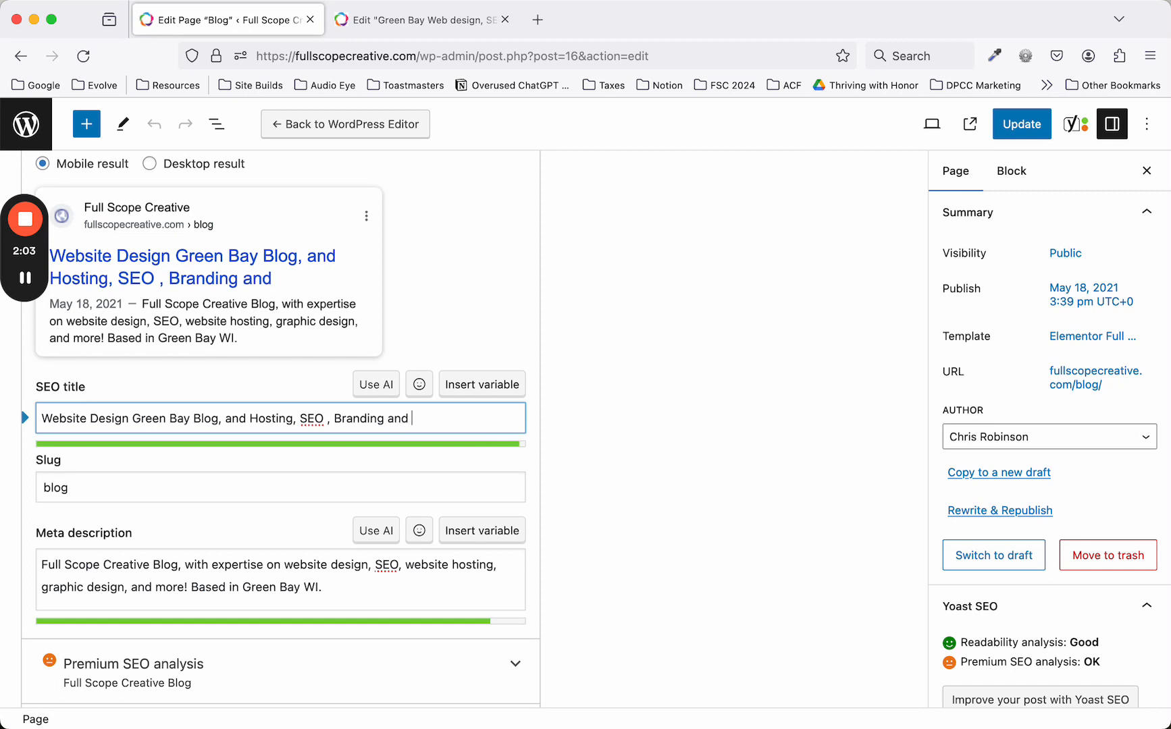
pyautogui.write('more!')
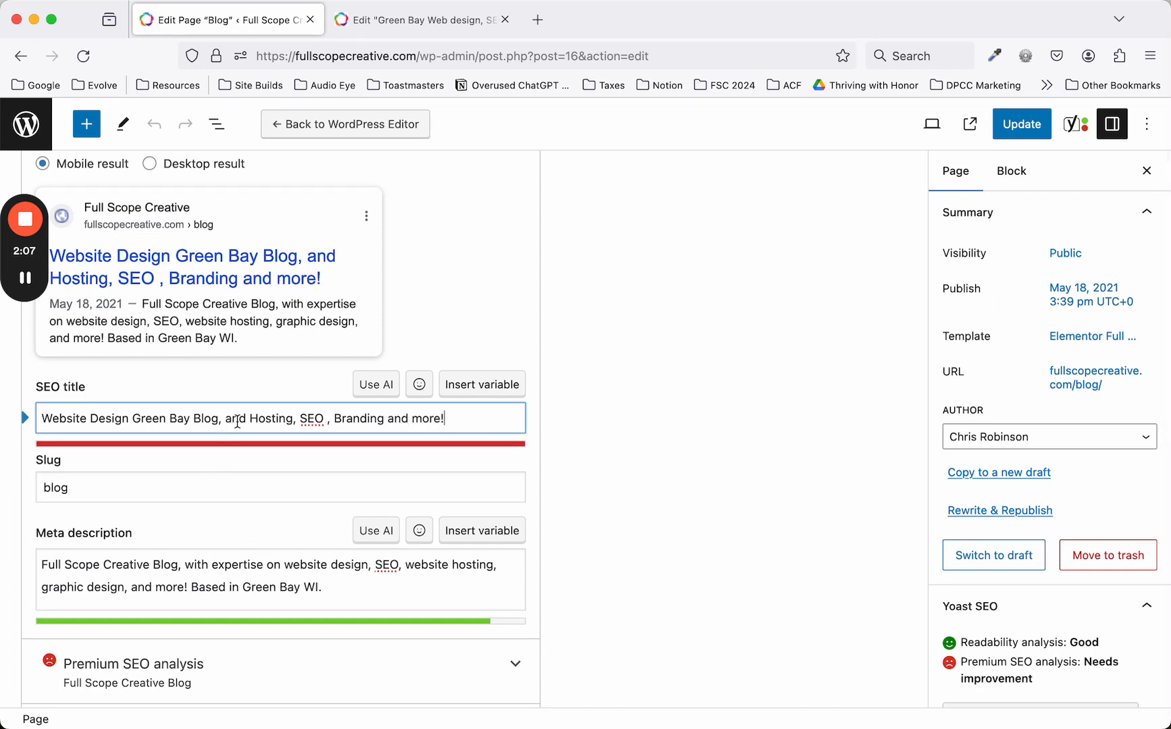
pyautogui.doubleClick(237, 419)
pyautogui.press('BackSpace')
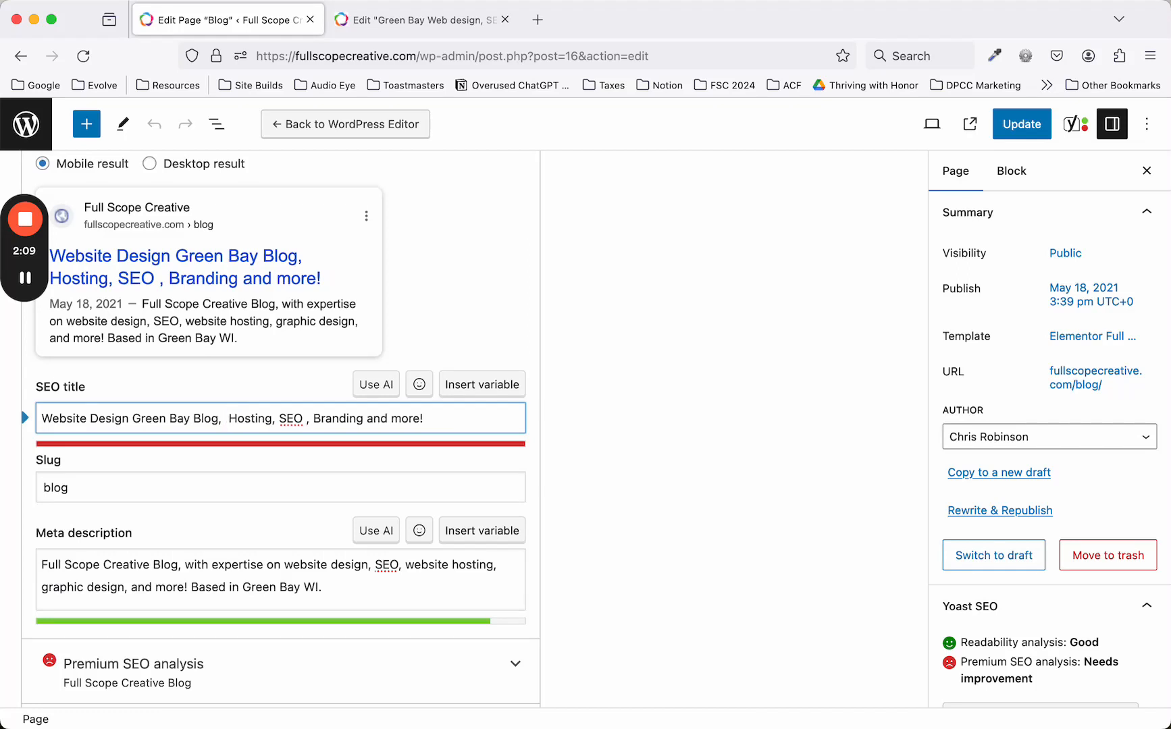
pyautogui.press('BackSpace')
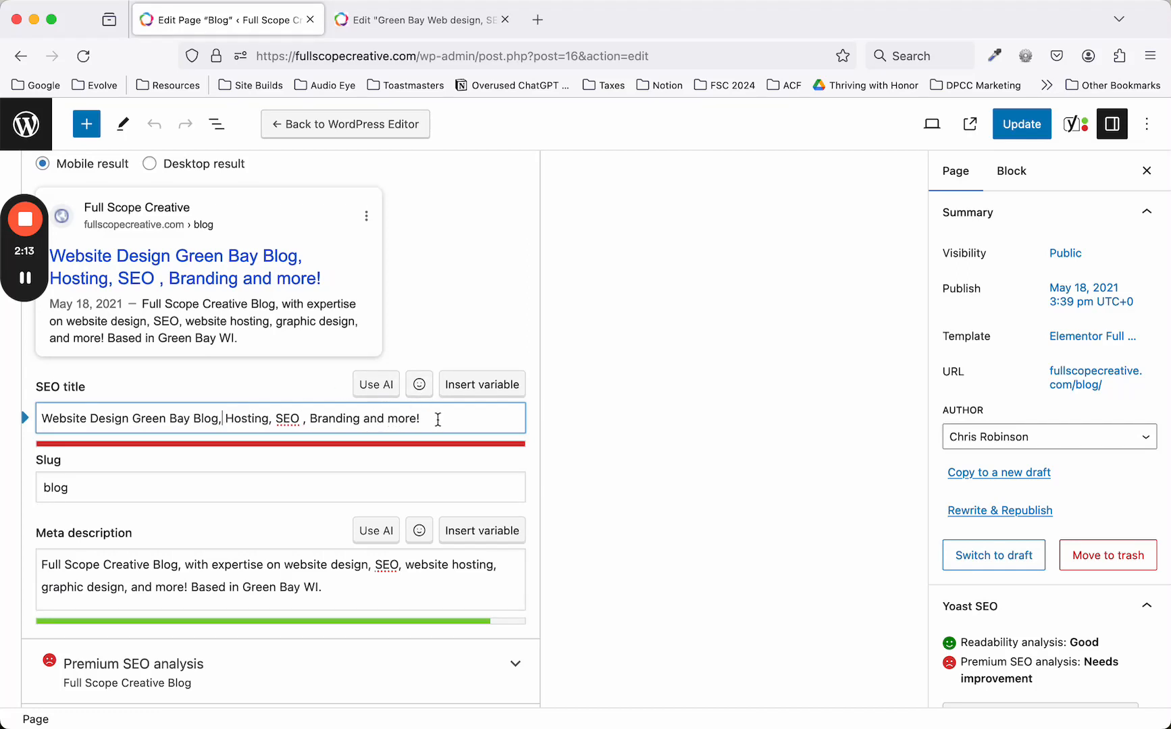
# Remove "and more" from the SEO title so that it ends with "Branding!".
pyautogui.doubleClick(374, 418)
pyautogui.keyDown('shift'); pyautogui.click(420, 419); pyautogui.keyUp('shift')
pyautogui.press('BackSpace')
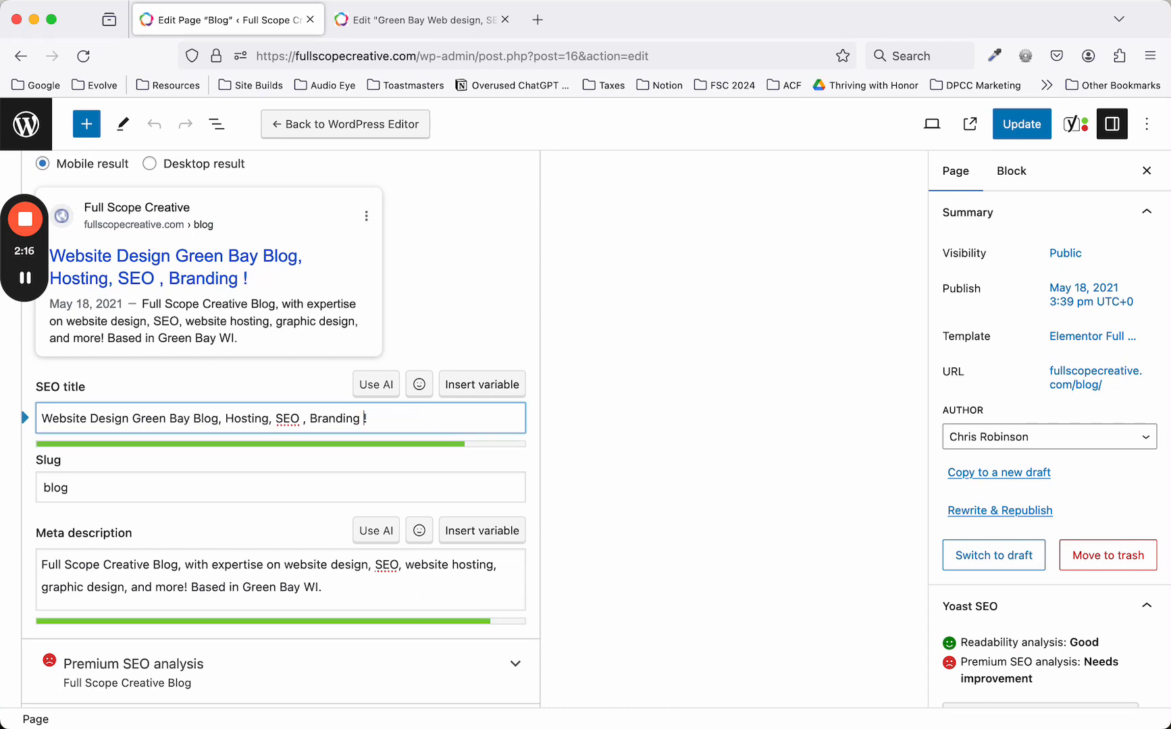
pyautogui.press('BackSpace')
pyautogui.write('!')
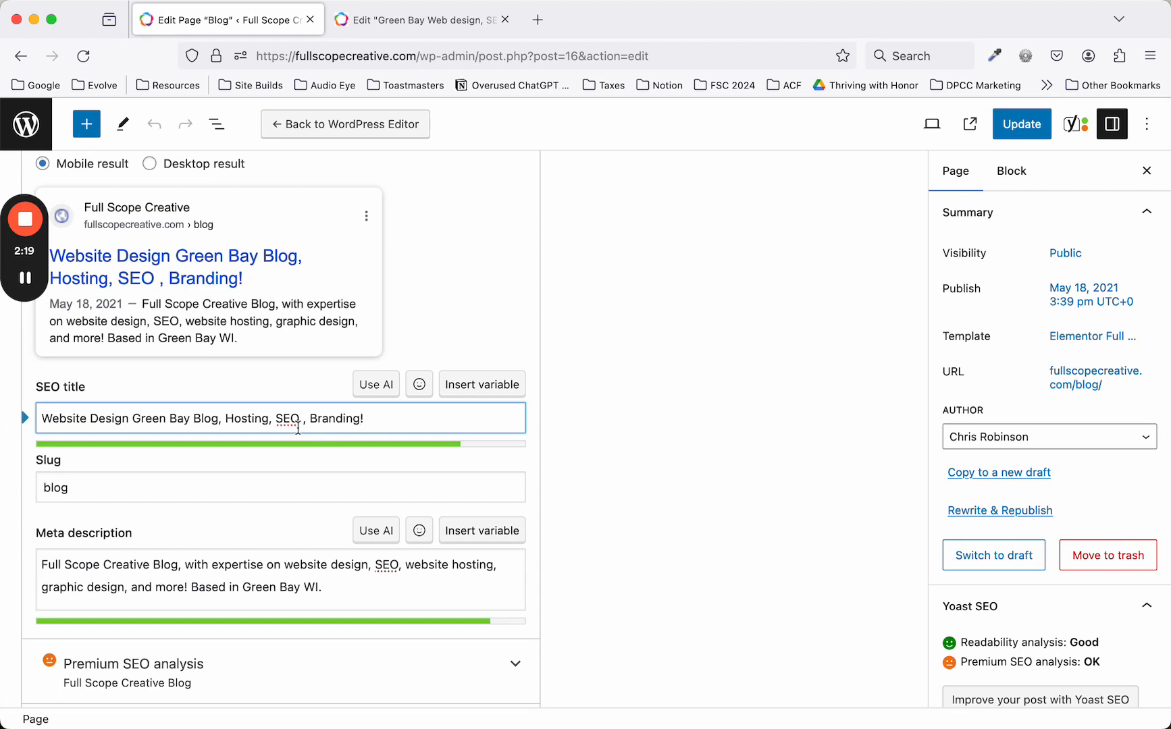
# Replace "Full Scope Creative" at the start of the meta description with "Website Design Green Bay" and update the page.
pyautogui.scroll(-2, 278, 431)
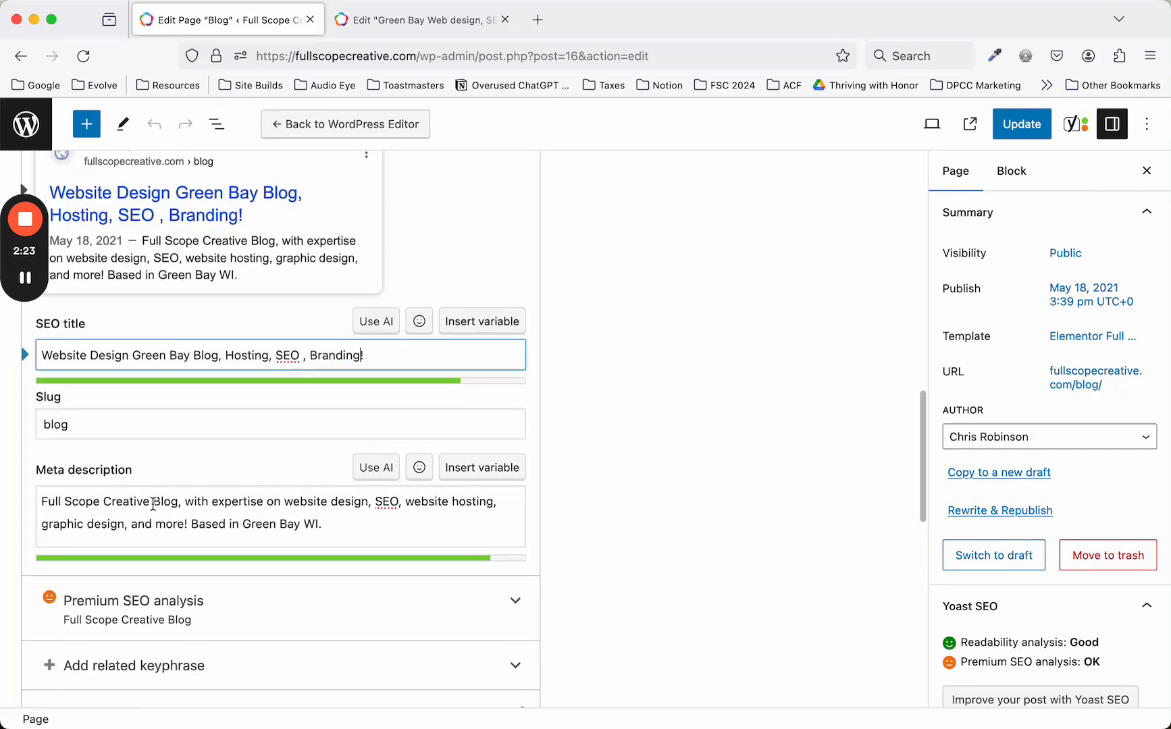
pyautogui.click(152, 501)
pyautogui.moveTo(152, 501); pyautogui.dragTo(3, 472)
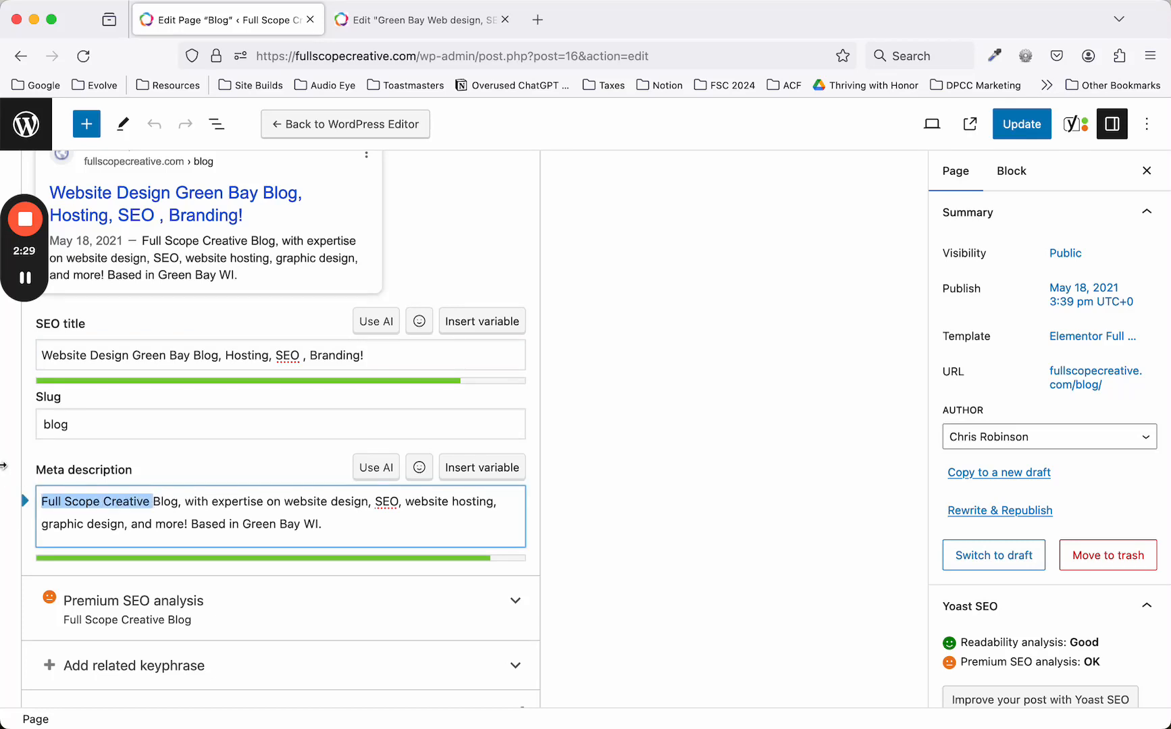
pyautogui.write('WEbsite')
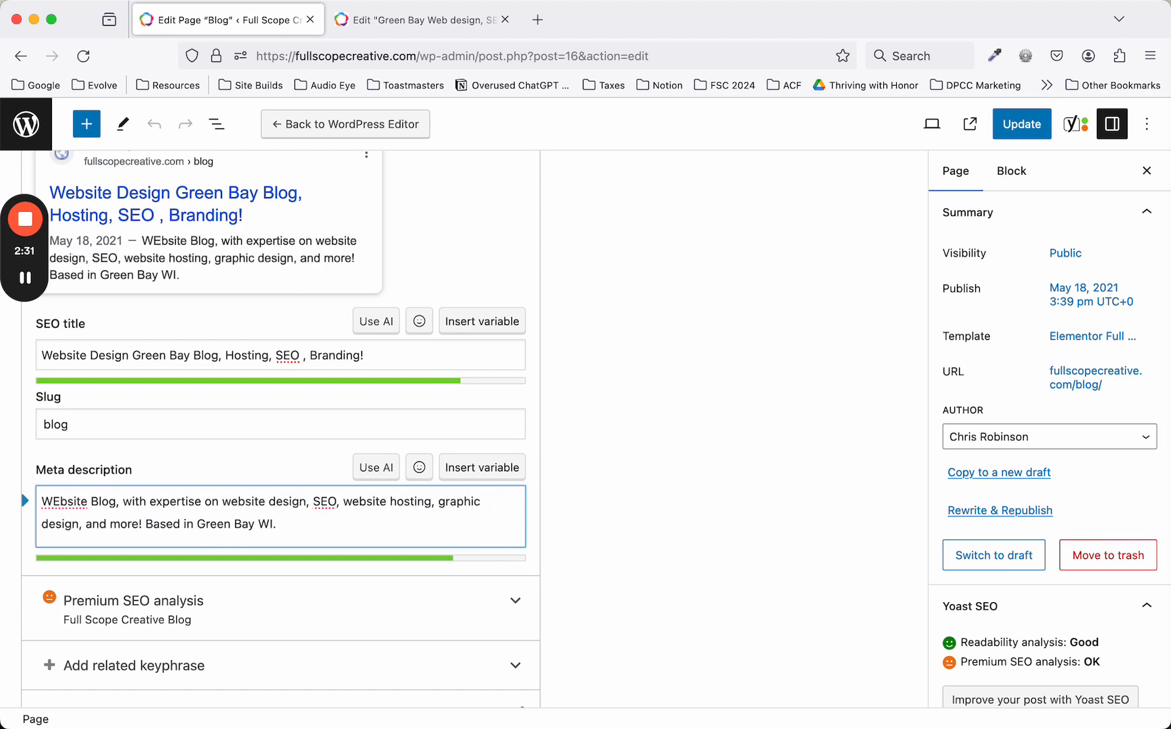
pyautogui.press('BackSpace')
pyautogui.press('BackSpace')
pyautogui.press('BackSpace')
pyautogui.press('BackSpace')
pyautogui.press('BackSpace')
pyautogui.press('BackSpace')
pyautogui.press('BackSpace')
pyautogui.write('ebsite ')
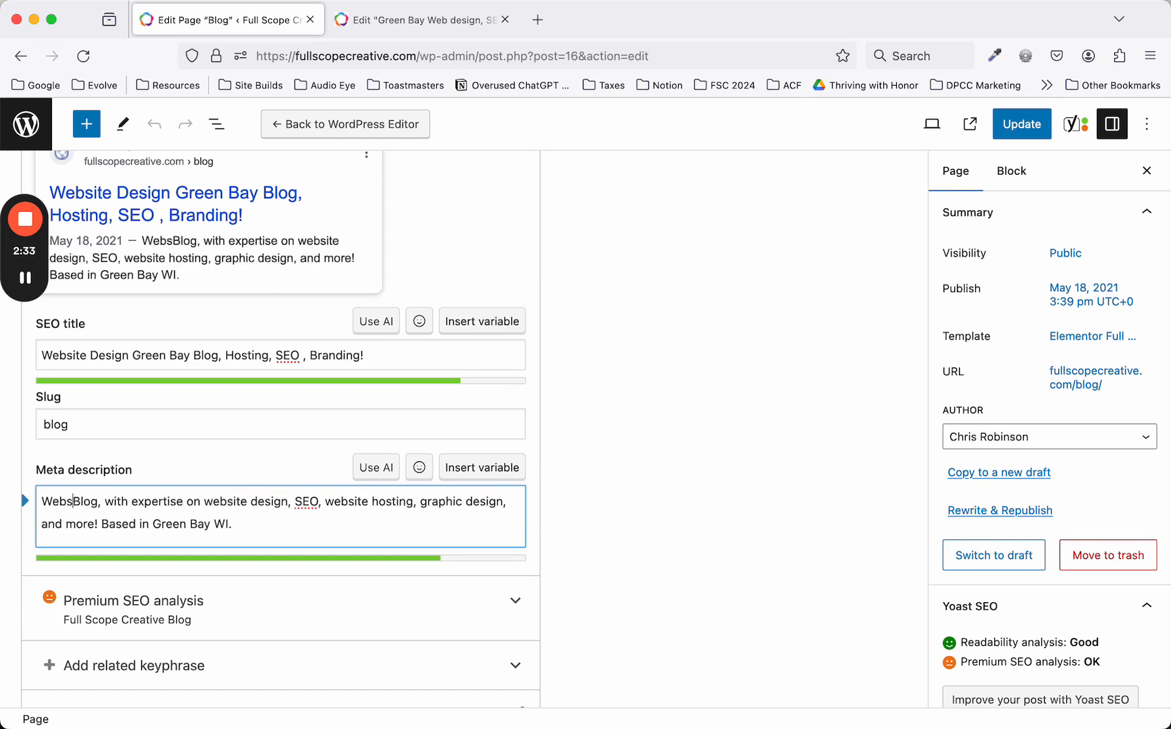
pyautogui.write('Design Green')
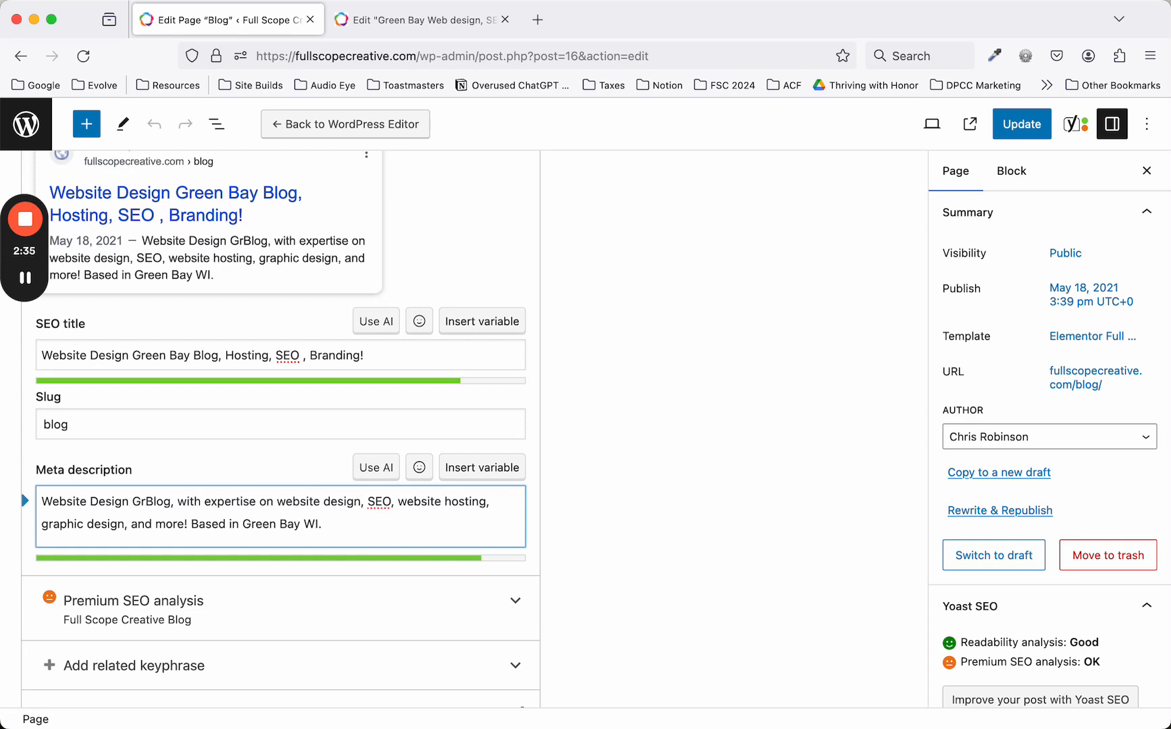
pyautogui.write(' Bay')
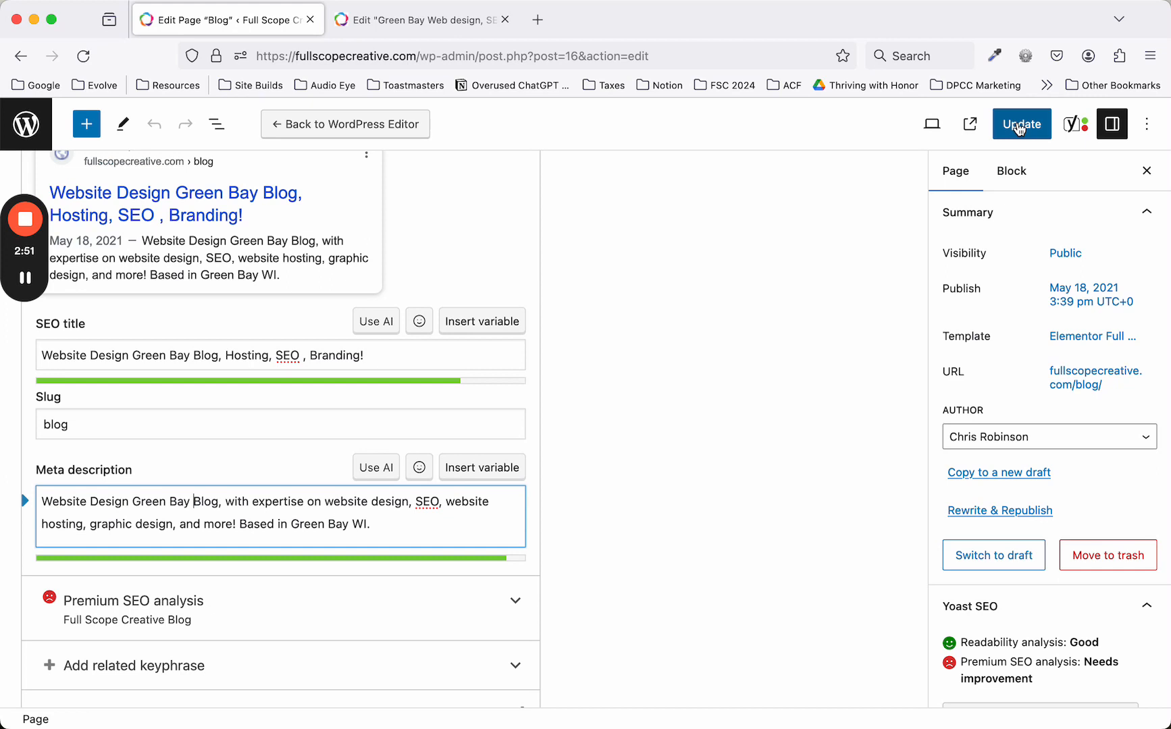
pyautogui.click(1020, 126)
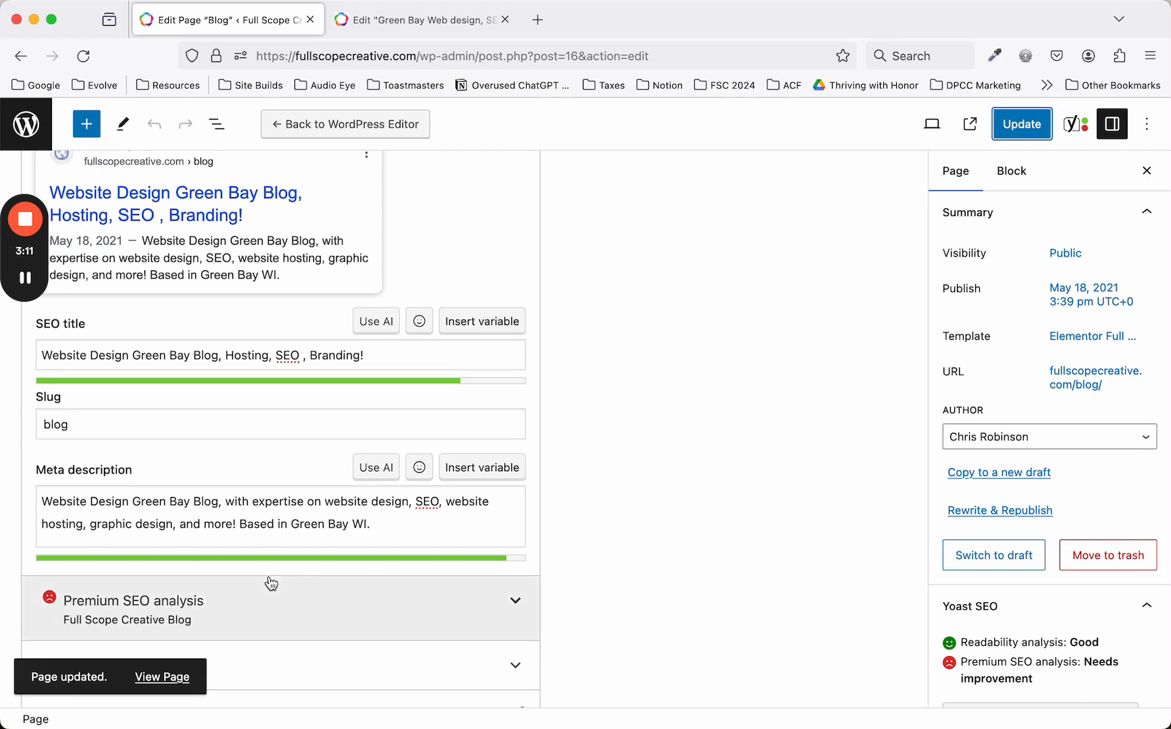
# Switch to the Green Bay Web design page in the Elementor editor and open its Yoast SEO page settings.
pyautogui.click(405, 23)
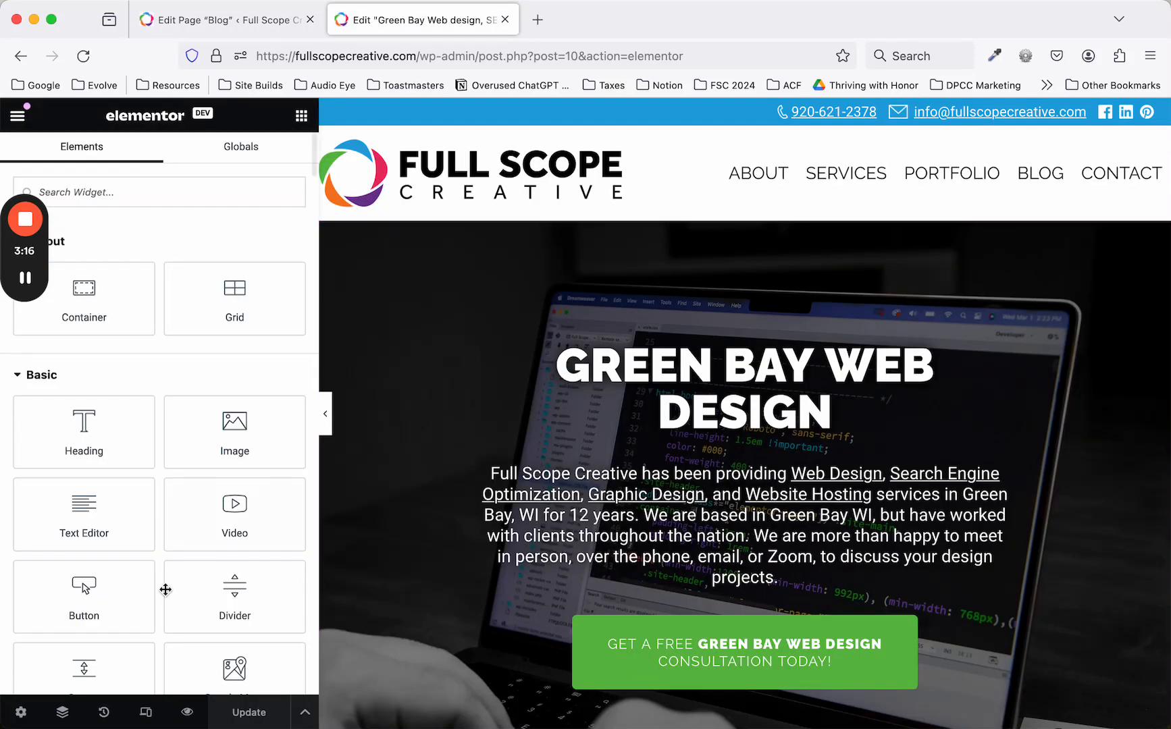
pyautogui.click(27, 719)
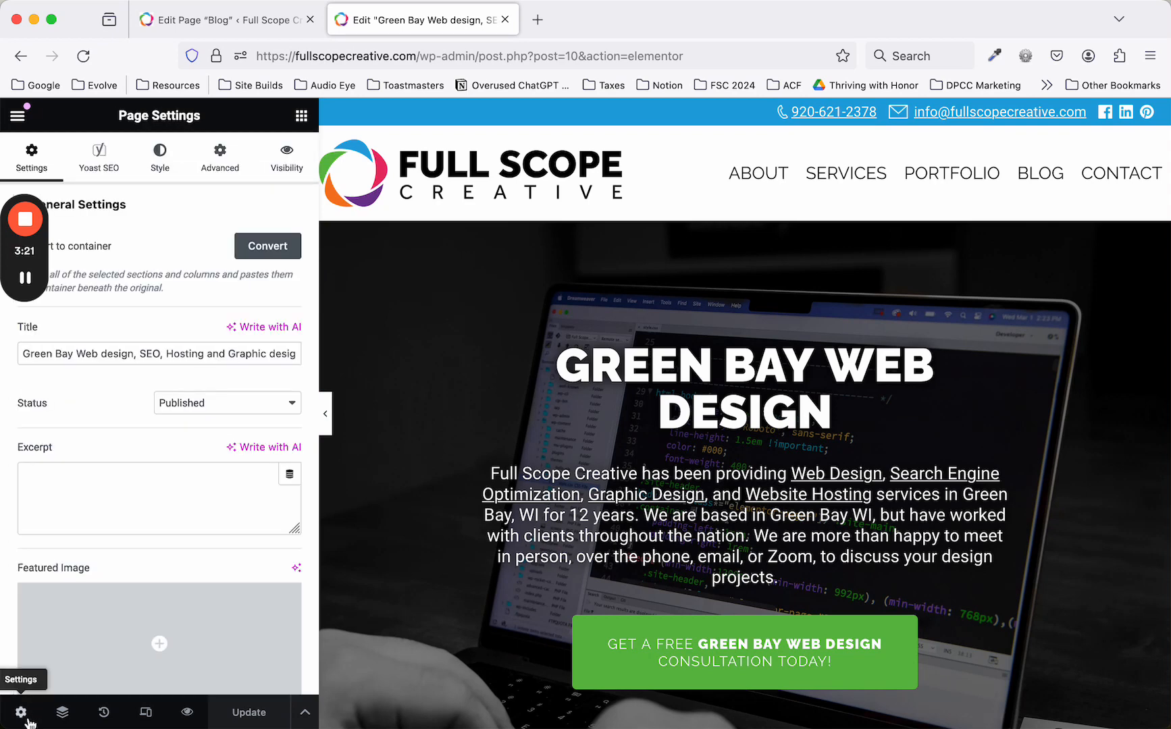
pyautogui.click(110, 170)
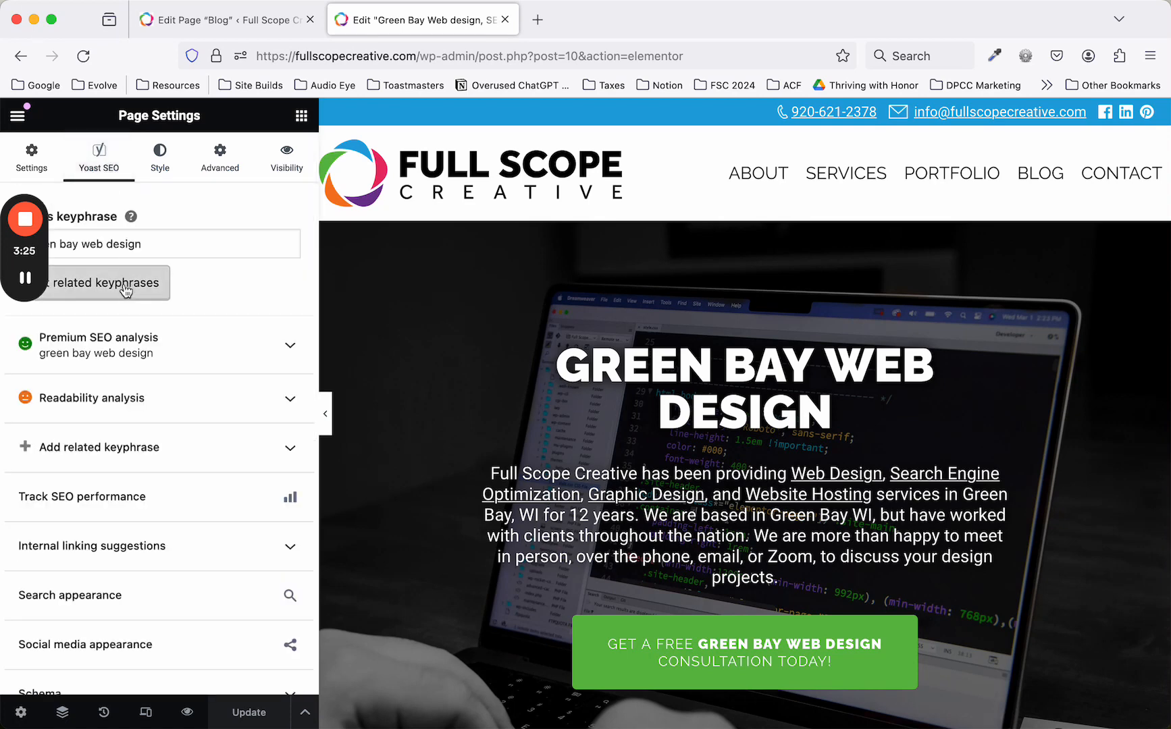
# Expand the Premium SEO analysis for the page and review its keyphrase and content results.
pyautogui.click(215, 351)
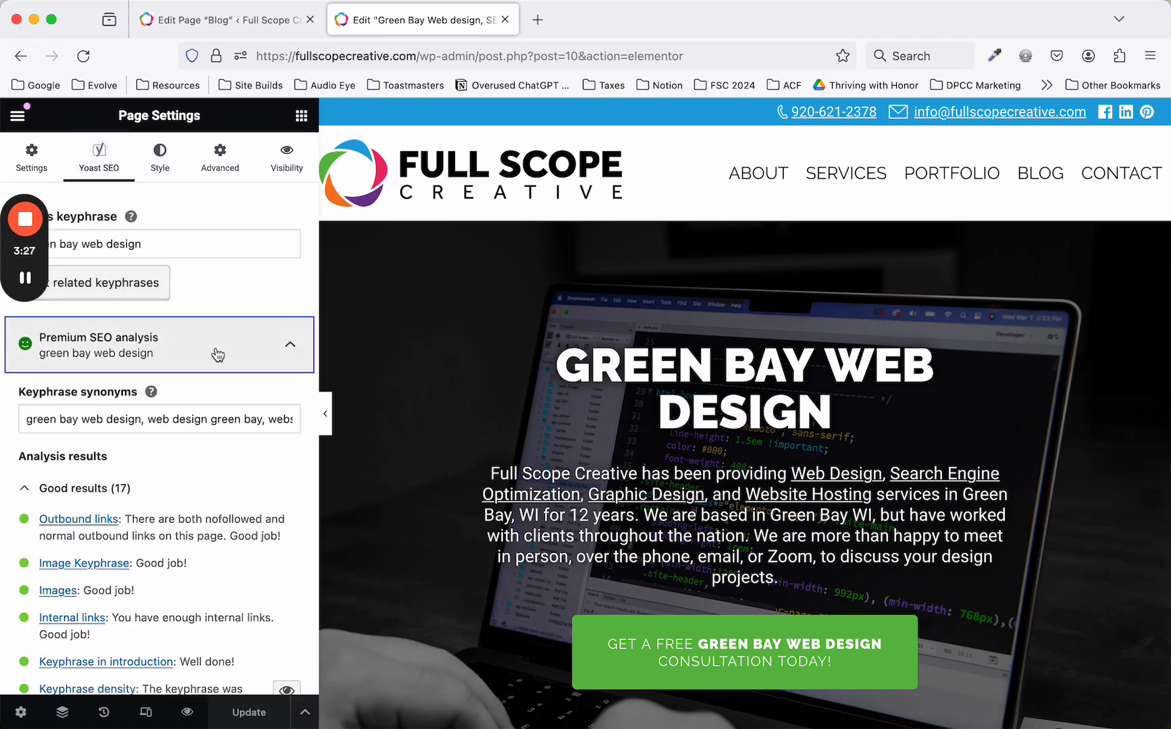
pyautogui.scroll(-5, 216, 358)
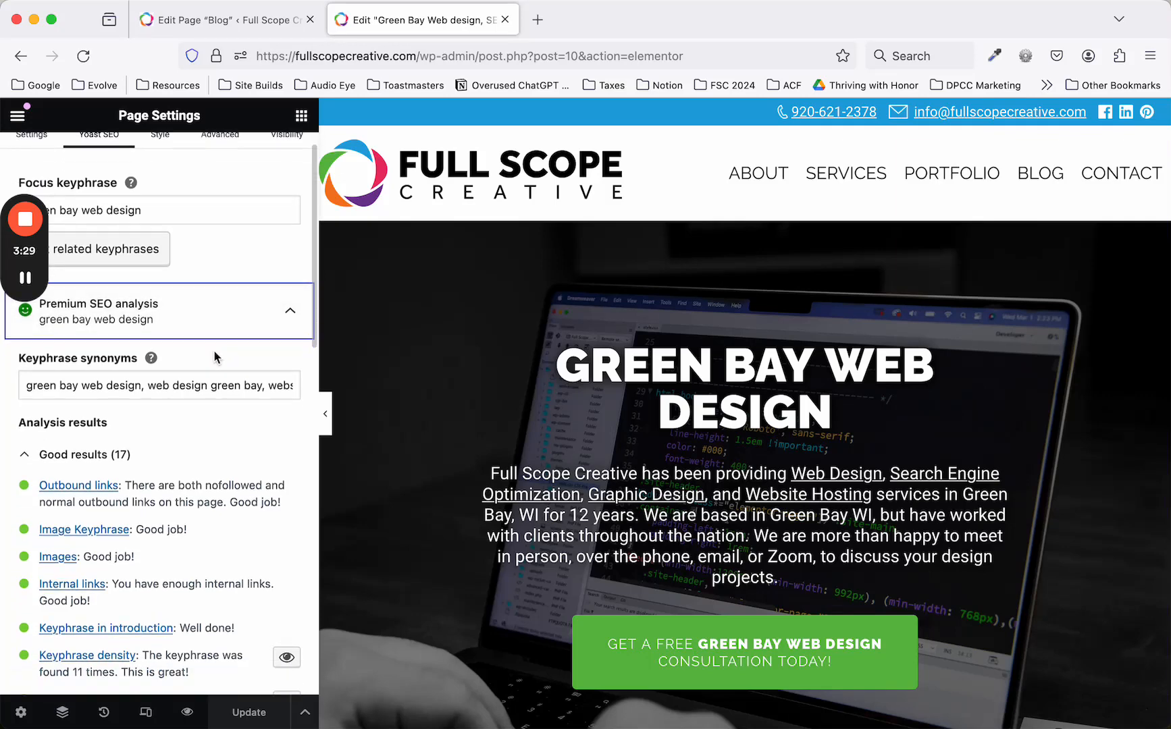
pyautogui.scroll(-15, 214, 351)
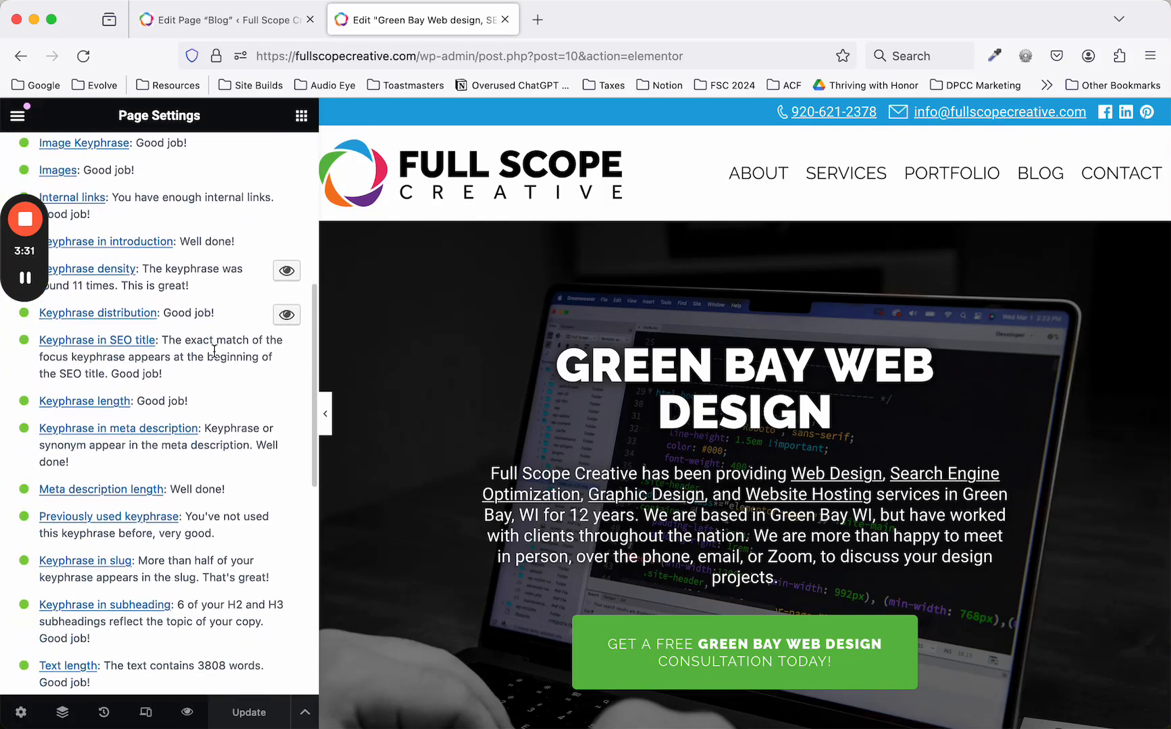
pyautogui.scroll(-3, 214, 351)
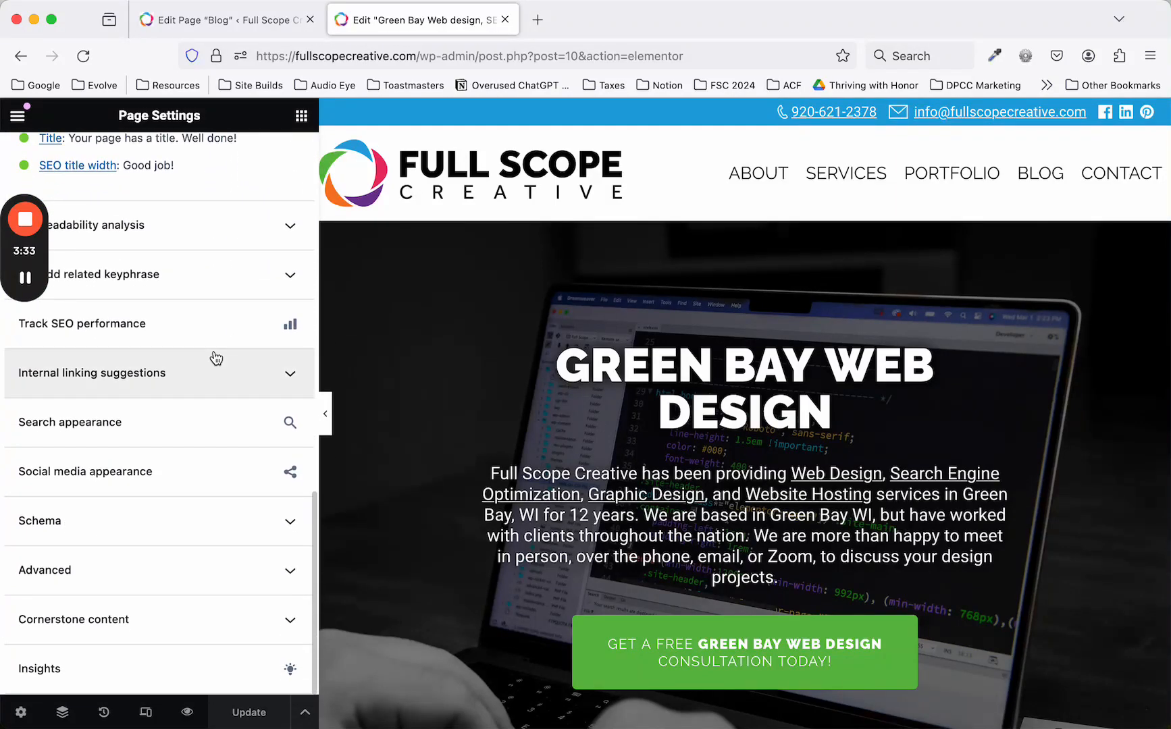
# Open the page's Search appearance settings and compare the mobile result preview with the desktop one.
pyautogui.click(230, 435)
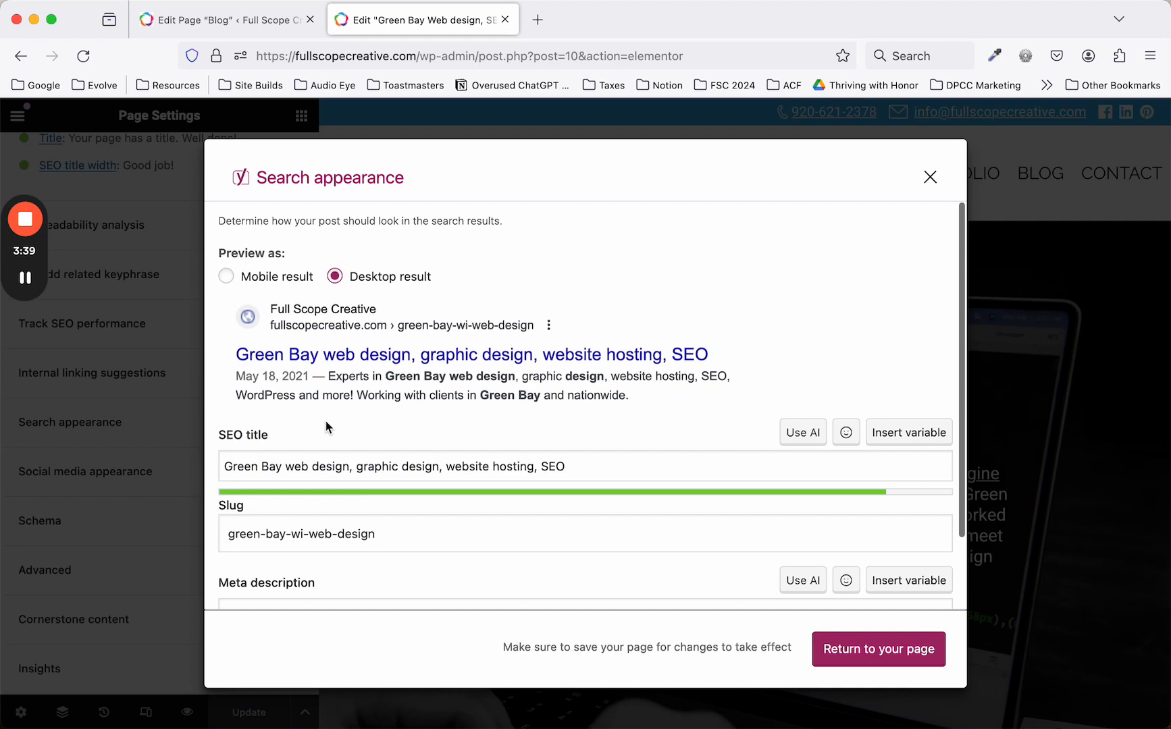
pyautogui.scroll(-1, 326, 422)
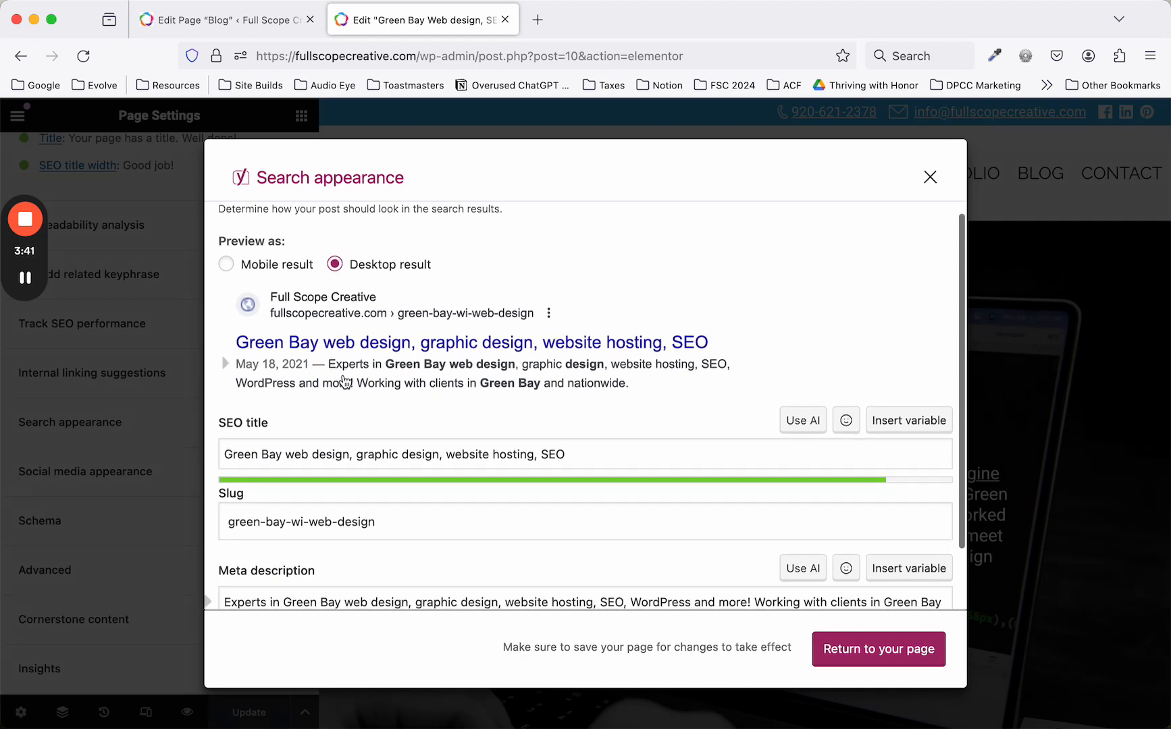
pyautogui.click(294, 265)
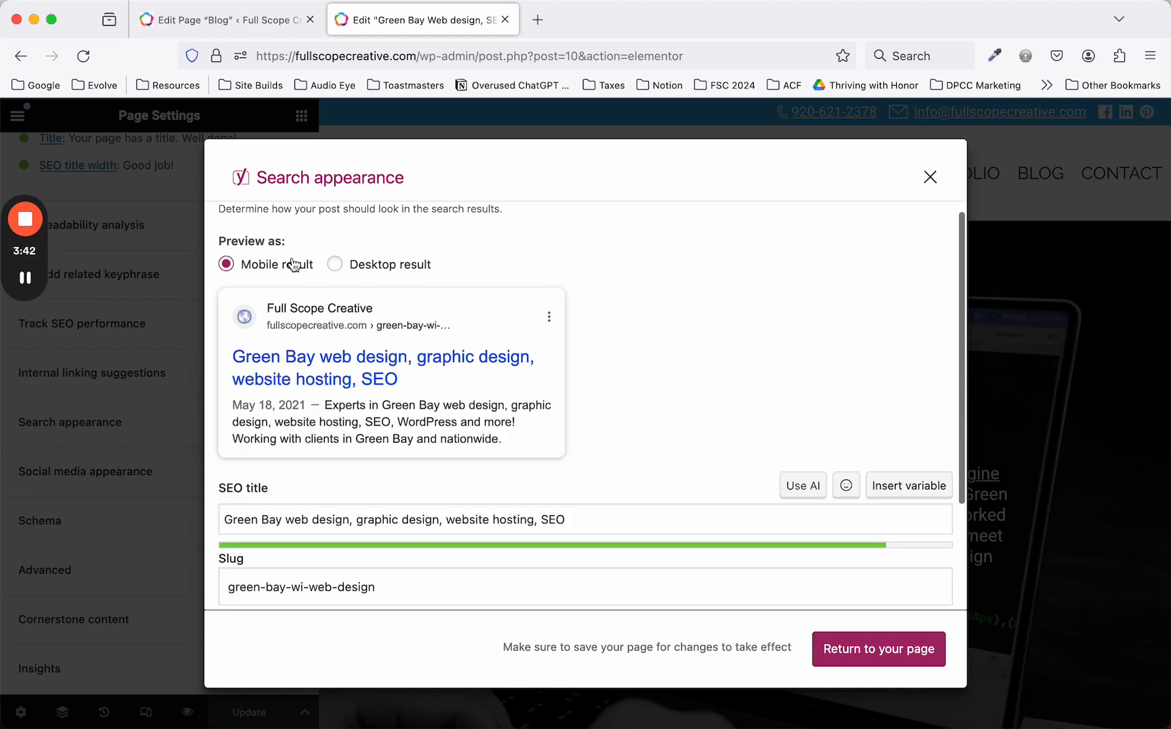
pyautogui.click(361, 267)
# Examine the page's SEO title, slug and meta description together with their length bars.
pyautogui.scroll(-2, 371, 334)
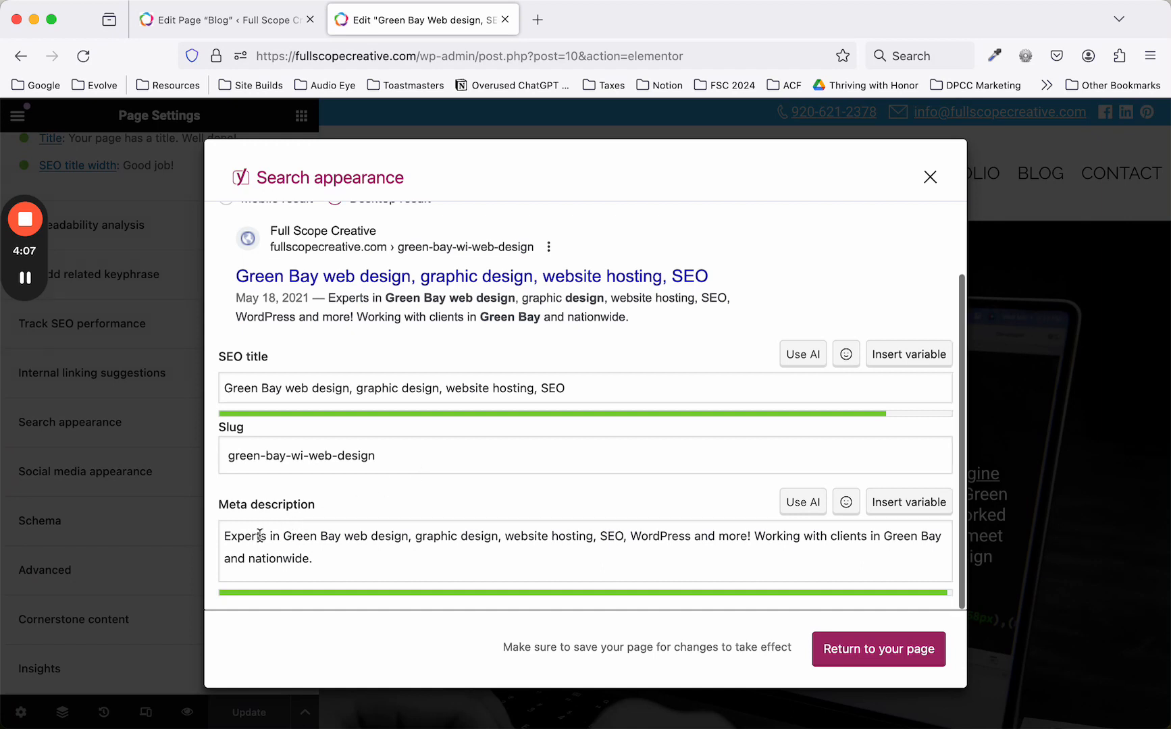
pyautogui.scroll(-1, 444, 496)
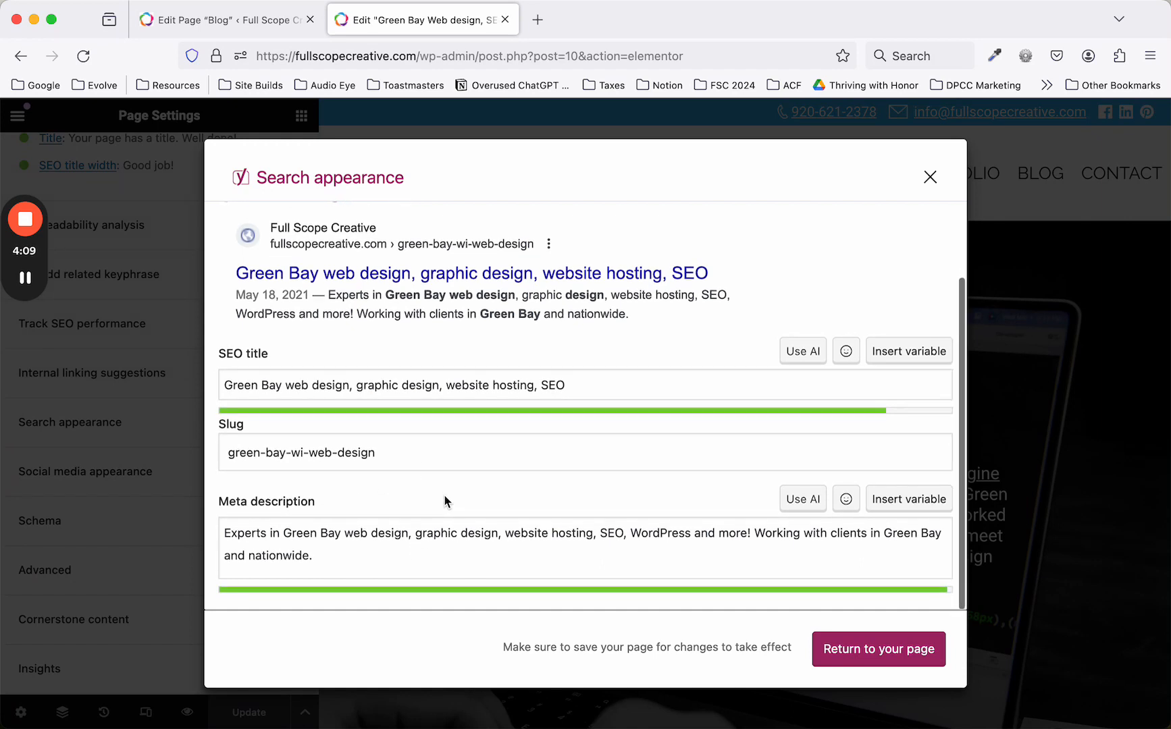
pyautogui.scroll(-1, 444, 497)
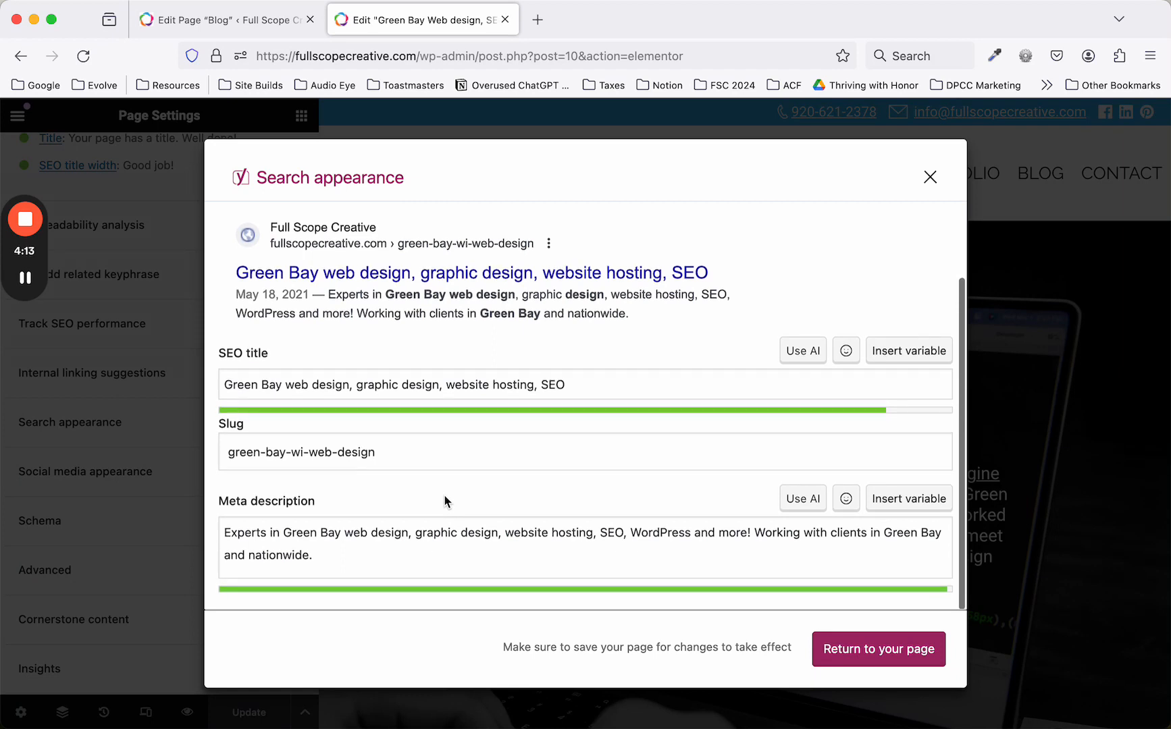
pyautogui.scroll(1, 444, 499)
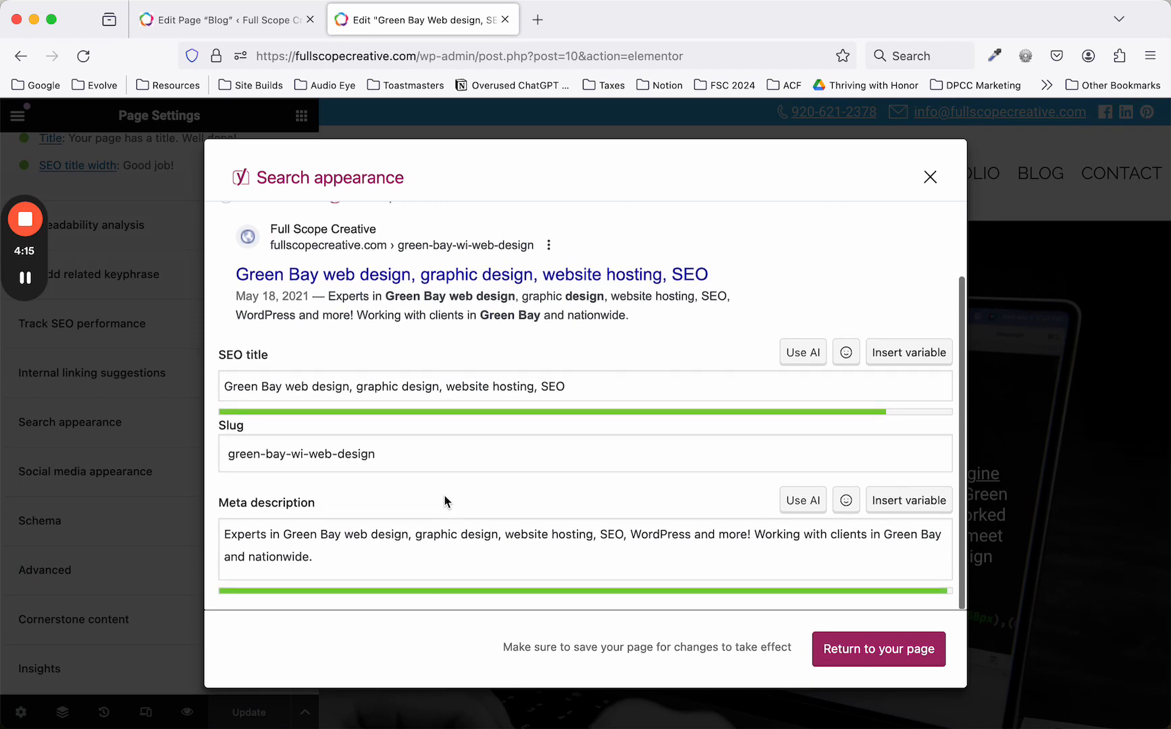
pyautogui.scroll(1, 444, 497)
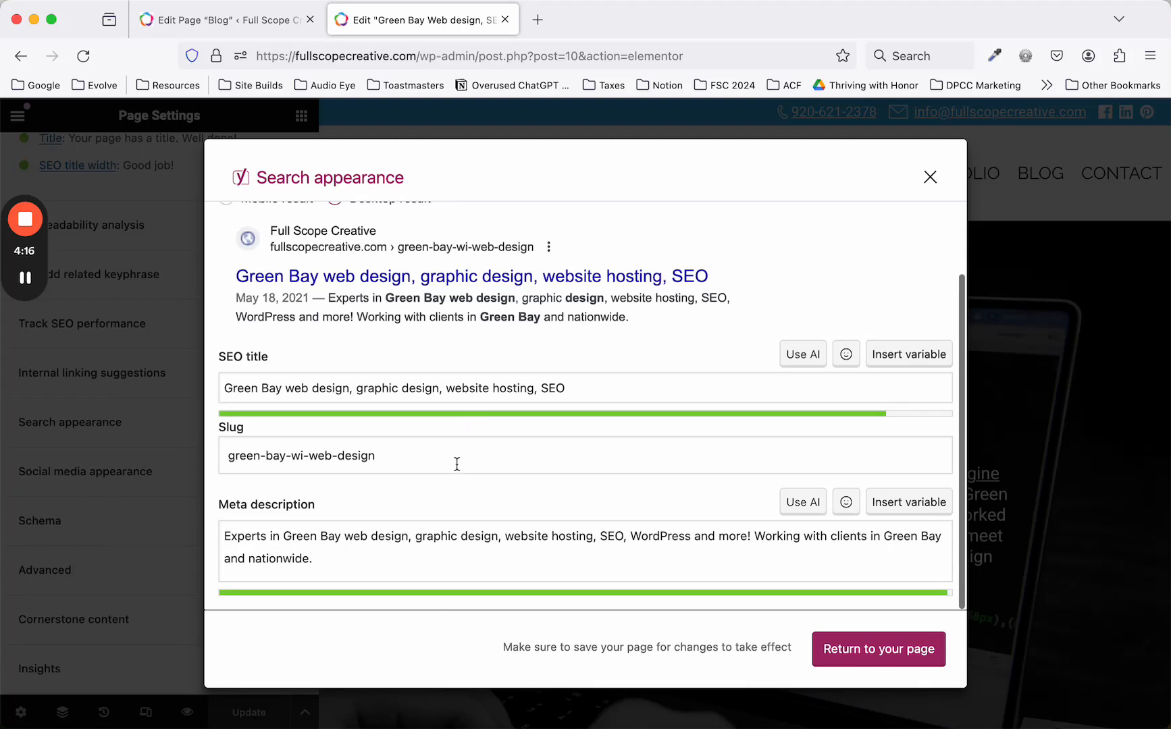